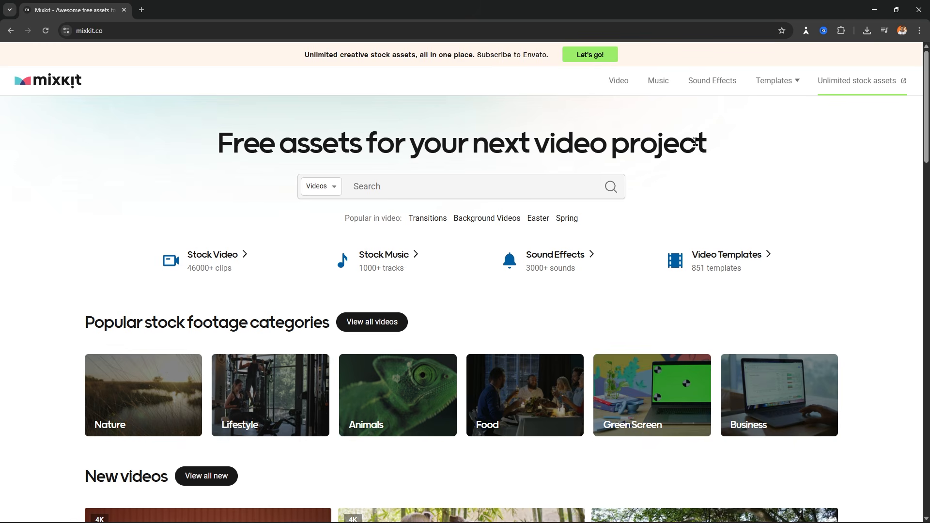
- Drop open the Templates menu in Mixkit's top navigation bar
mouse_move(776, 86)
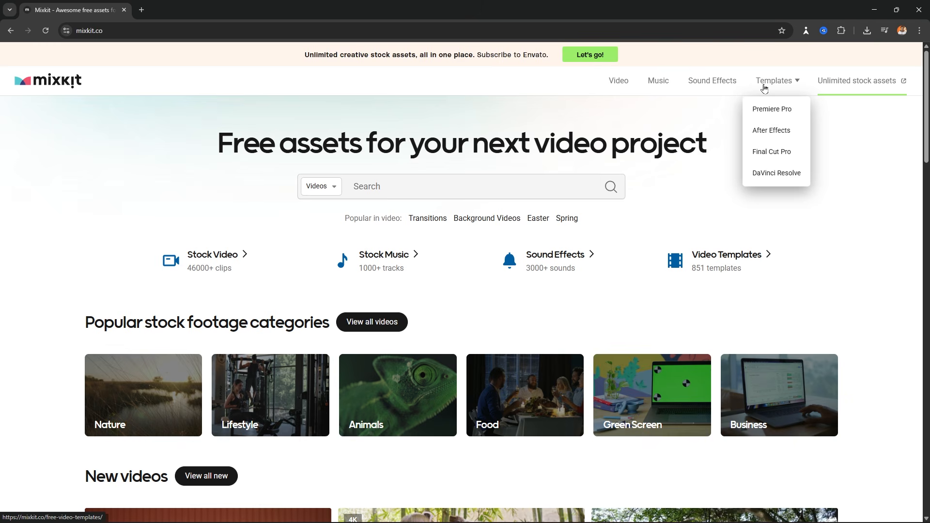
- Open Mixkit's Premiere Pro templates collection and scroll through it
click(769, 113)
scroll(456, 223, down, 8)
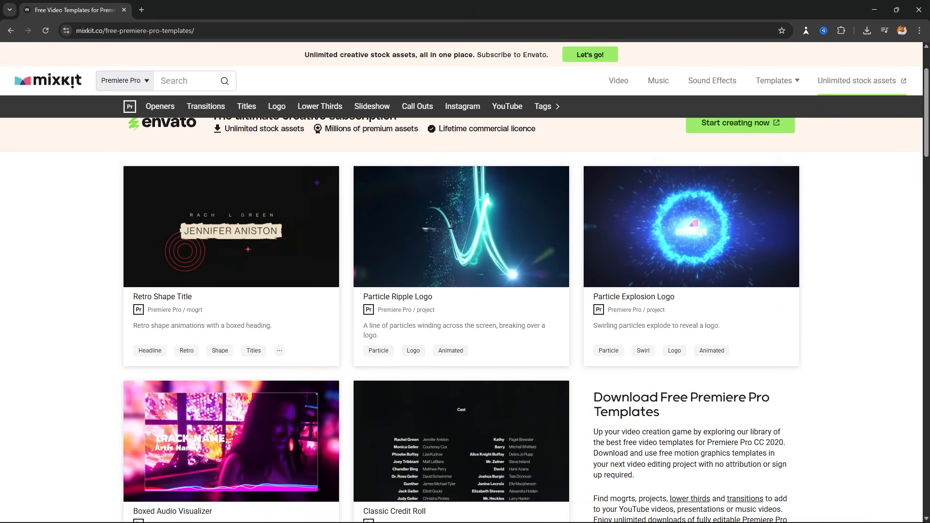
scroll(452, 228, up, 5)
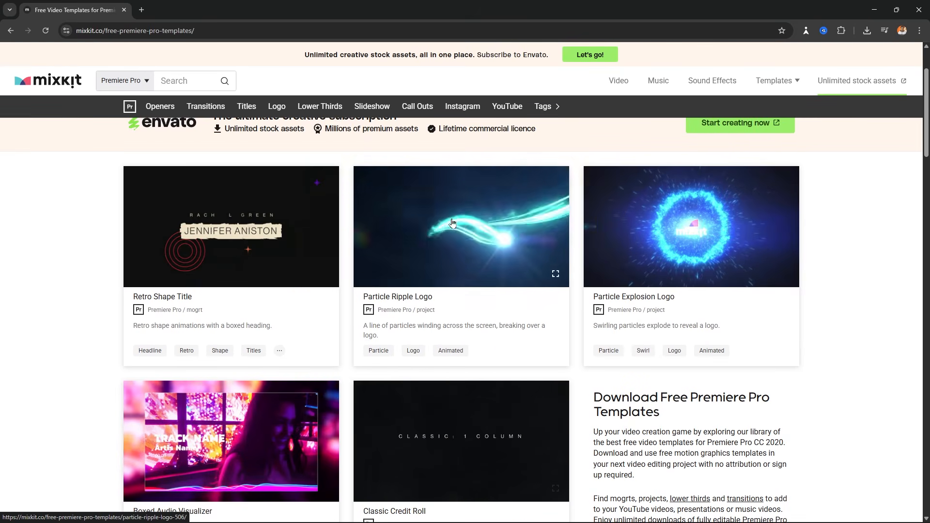
scroll(465, 218, down, 1)
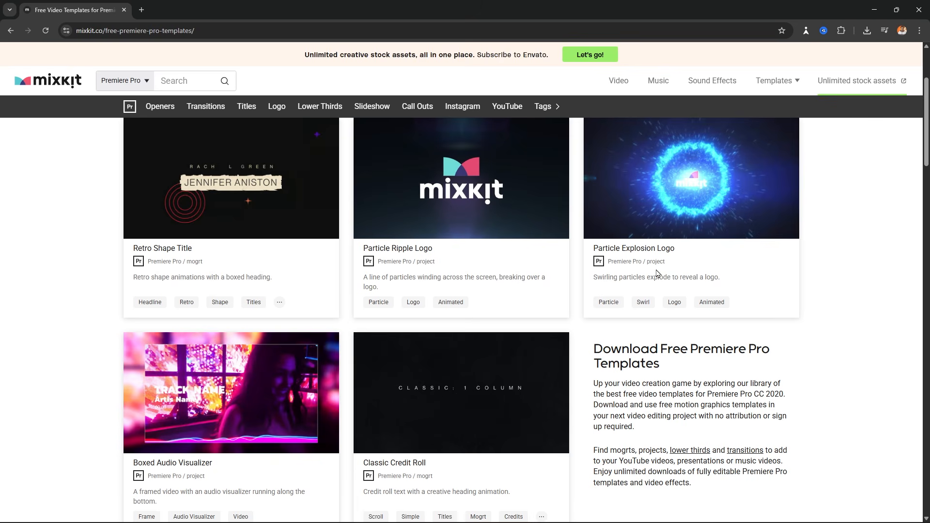
scroll(459, 272, down, 11)
scroll(312, 285, up, 11)
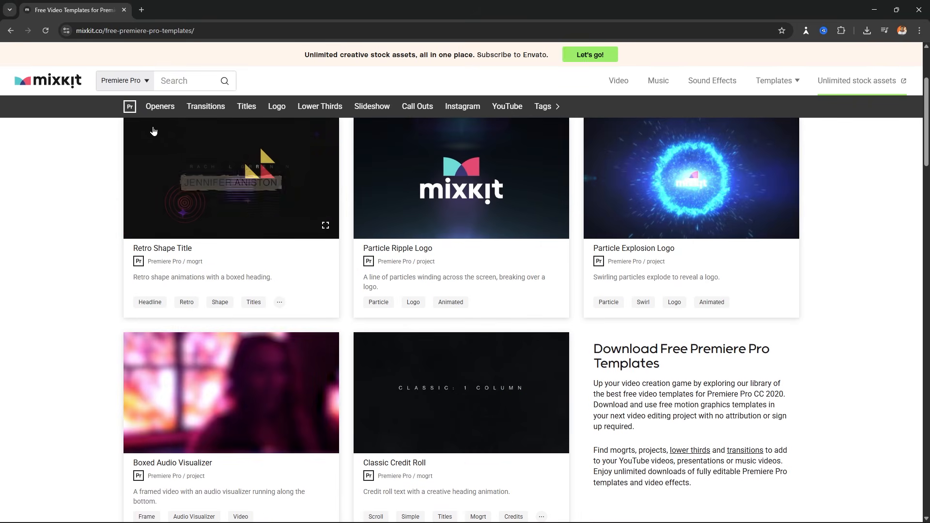
- Browse the Openers, Transitions, Titles and Logo categories, ending on Lower Thirds
click(159, 107)
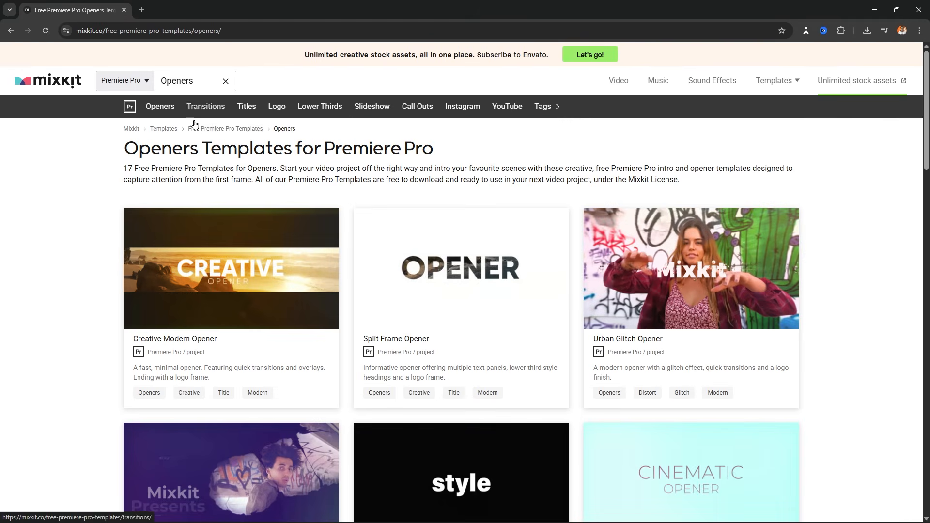
scroll(324, 207, down, 15)
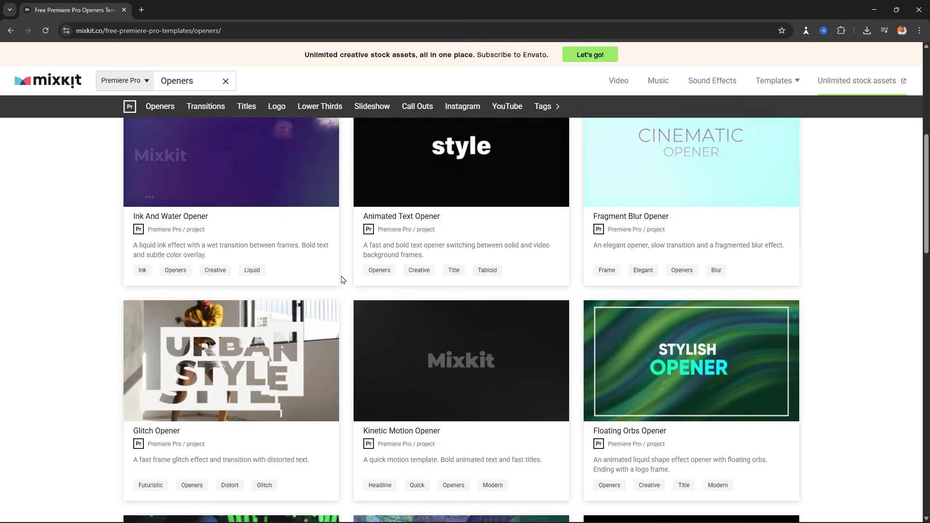
scroll(342, 280, down, 4)
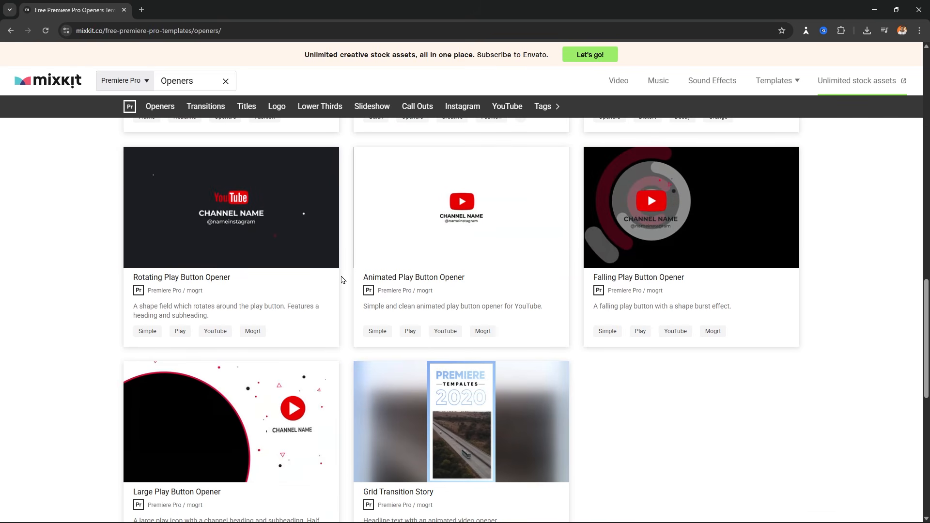
scroll(166, 159, up, 5)
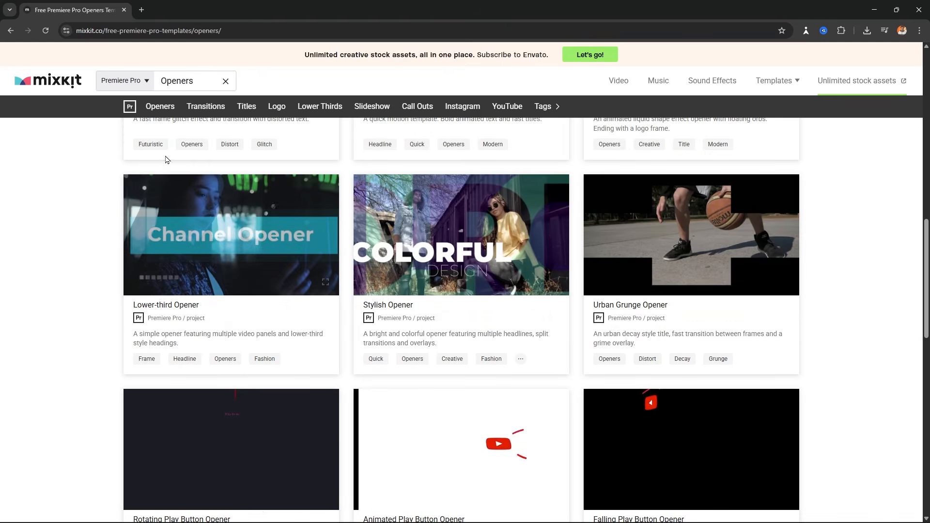
click(205, 106)
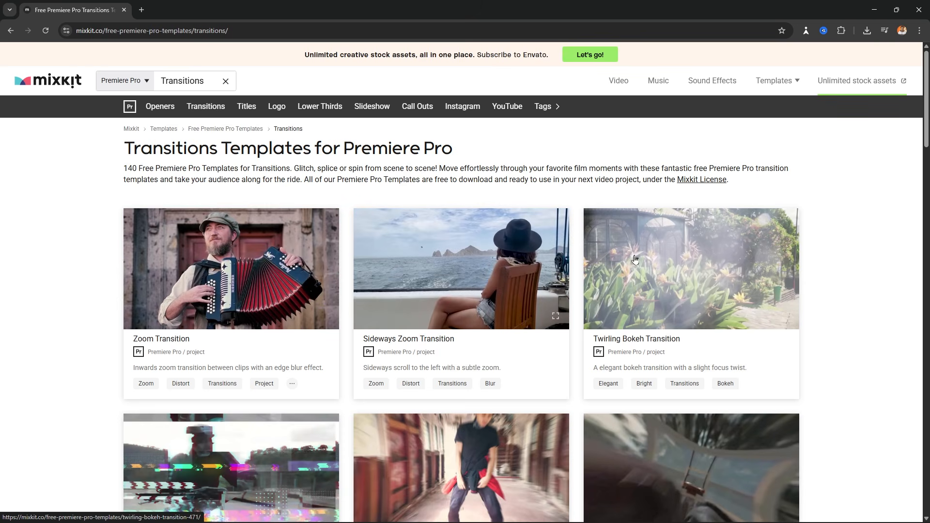
scroll(635, 259, down, 4)
scroll(436, 243, up, 4)
click(246, 106)
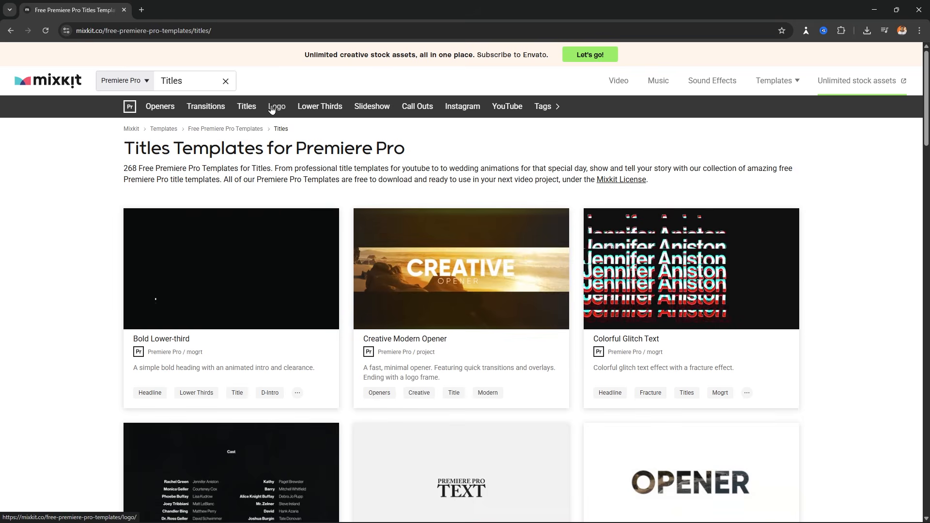
click(272, 107)
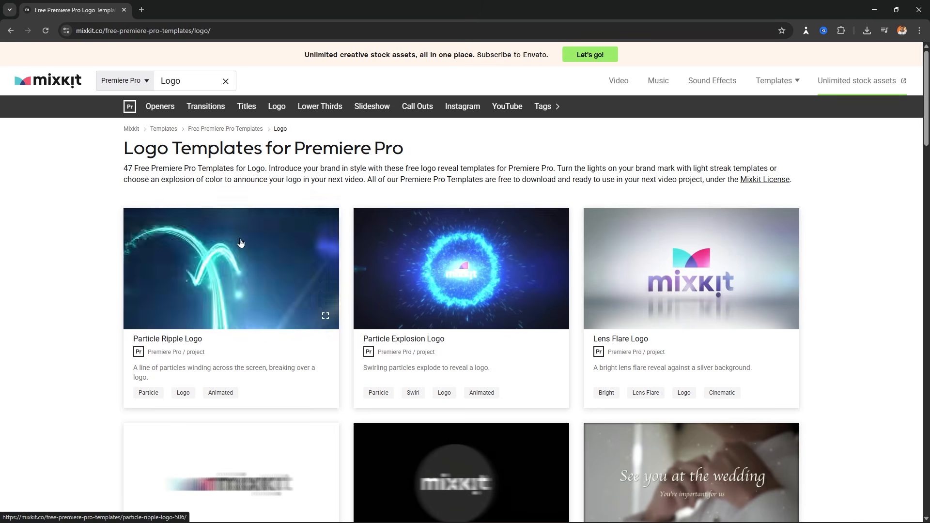
click(319, 108)
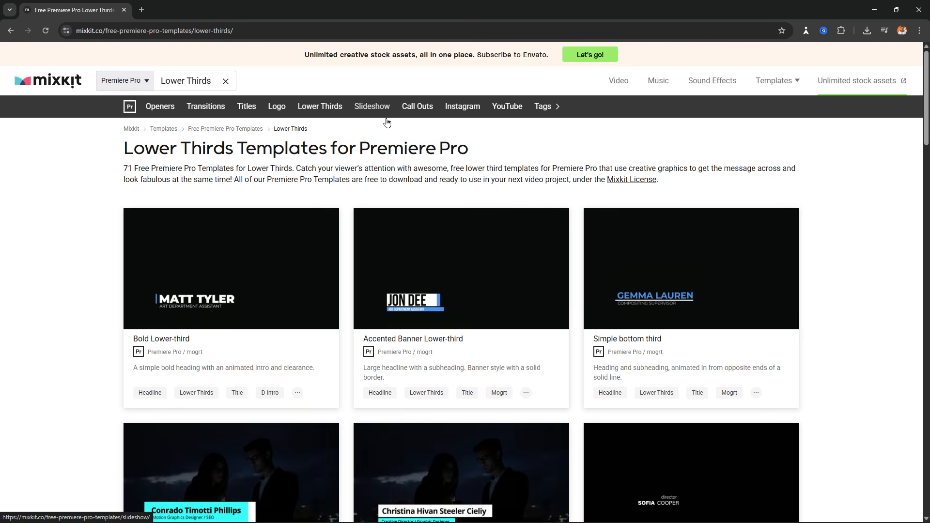
- Scroll through the 71 Lower Thirds templates, then switch to the Slideshow category
scroll(466, 293, down, 5)
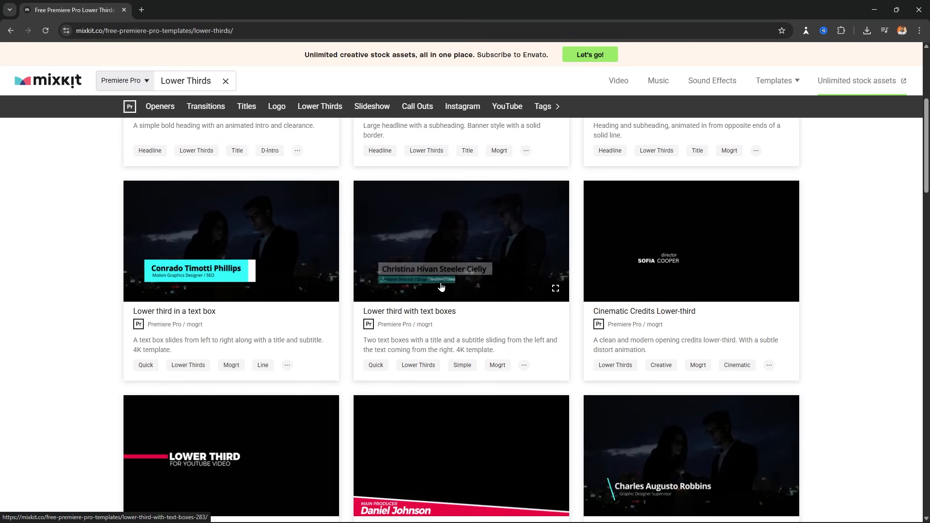
scroll(431, 290, down, 3)
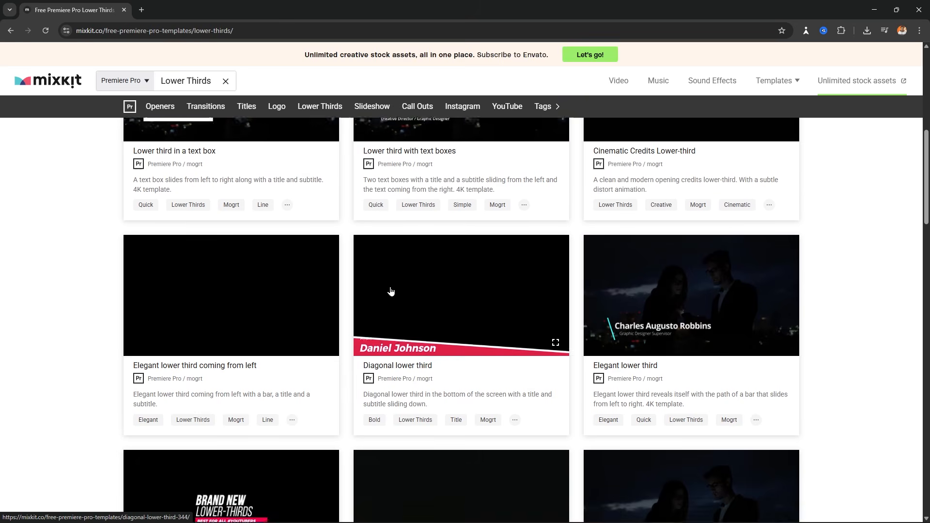
scroll(383, 284, up, 8)
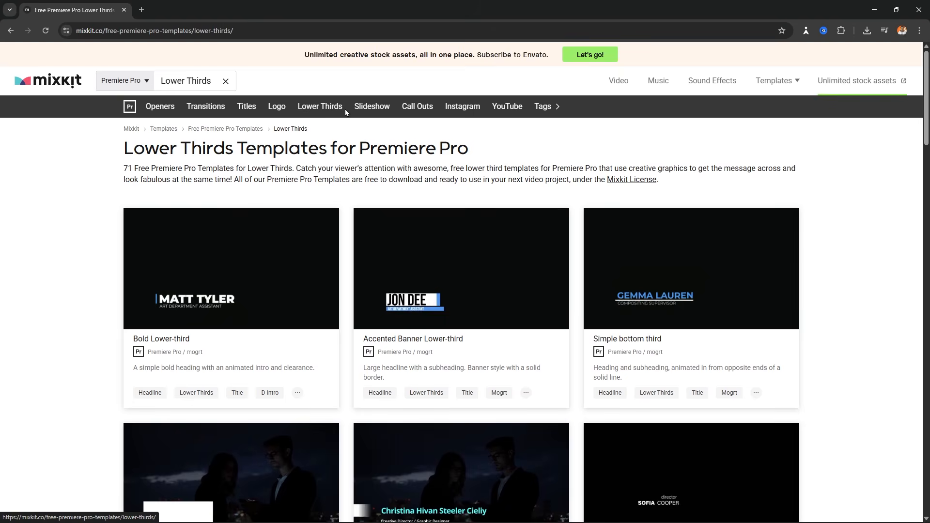
scroll(467, 326, down, 8)
scroll(620, 324, down, 8)
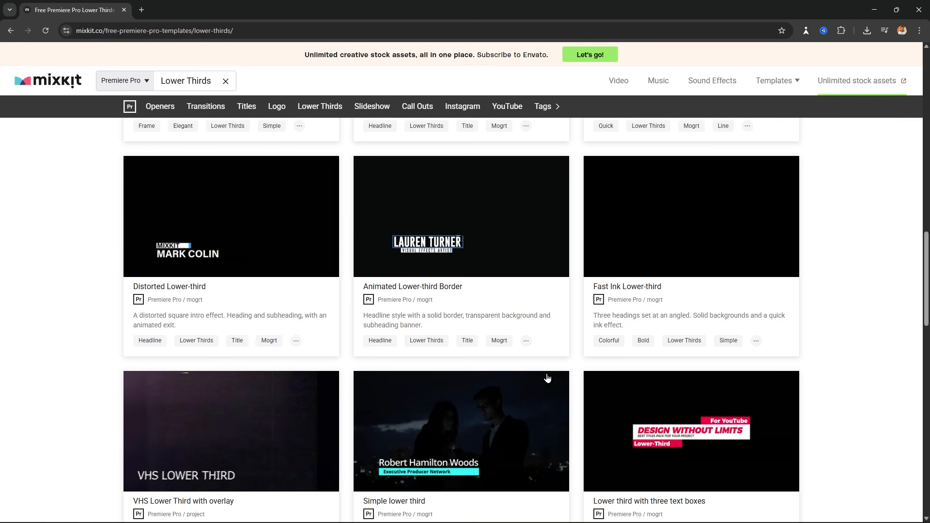
scroll(431, 350, down, 3)
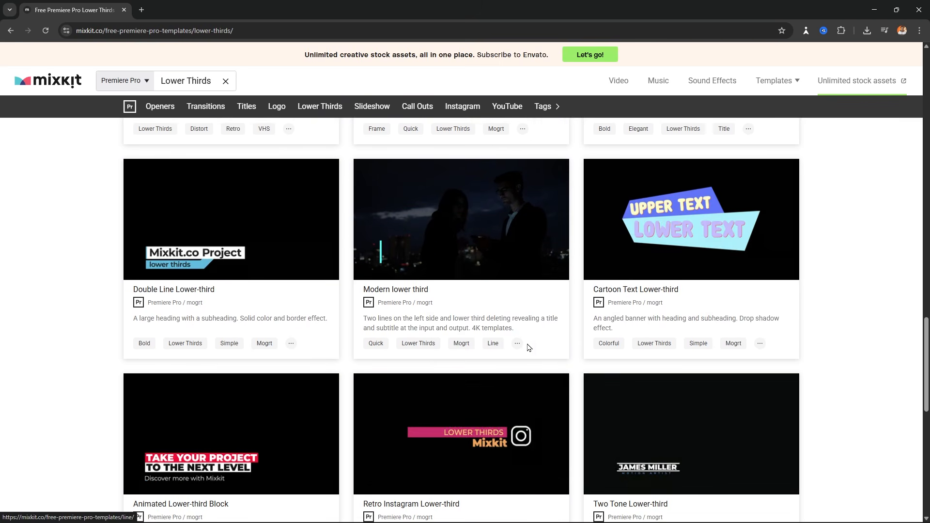
scroll(529, 347, up, 8)
scroll(553, 346, up, 10)
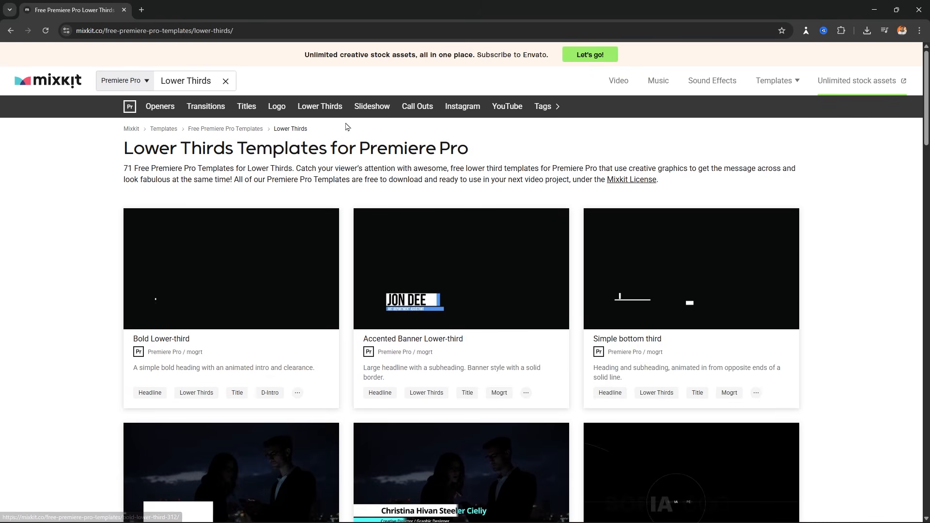
click(370, 107)
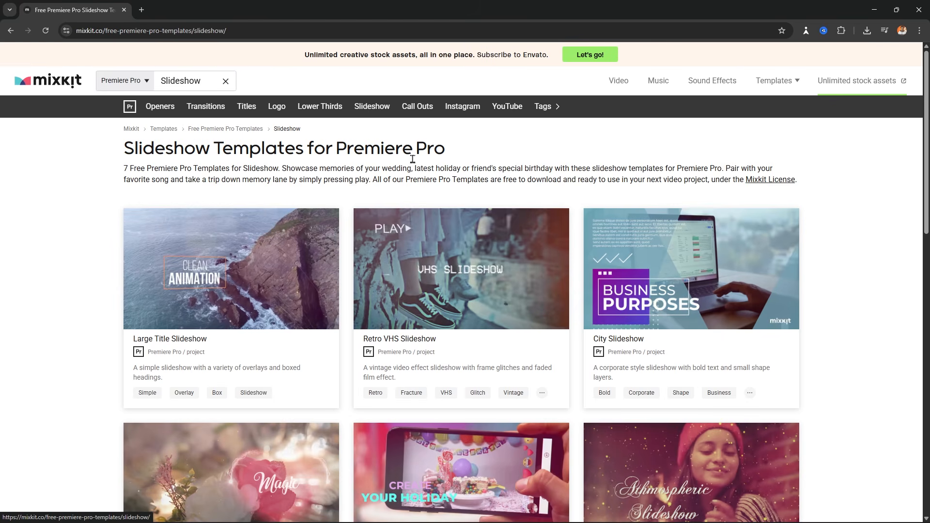
- Scroll the Slideshow results, then browse the Call Outs templates
scroll(252, 309, down, 4)
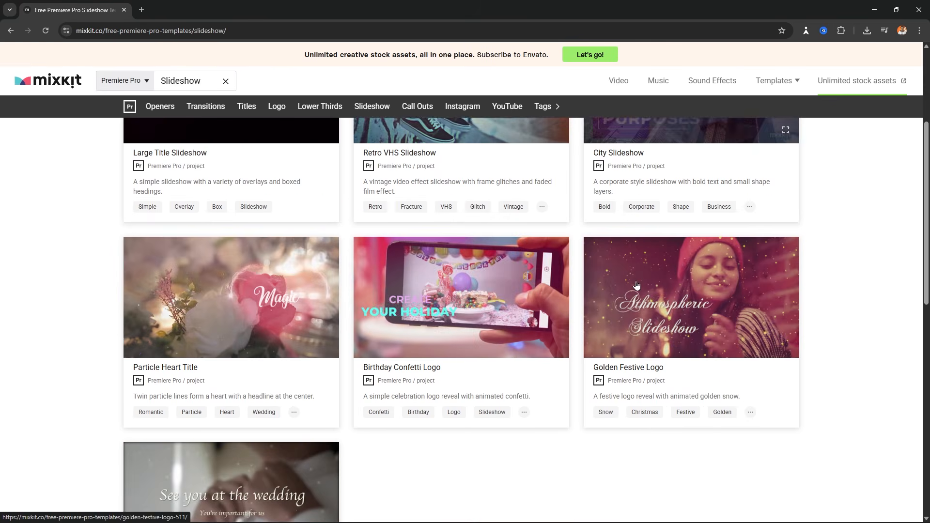
scroll(252, 308, down, 3)
scroll(409, 331, up, 7)
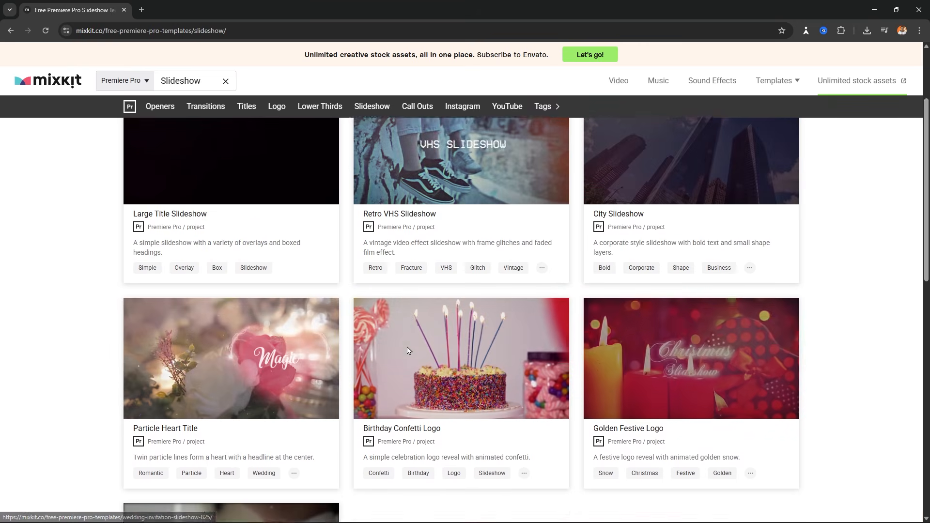
click(418, 107)
scroll(468, 268, down, 8)
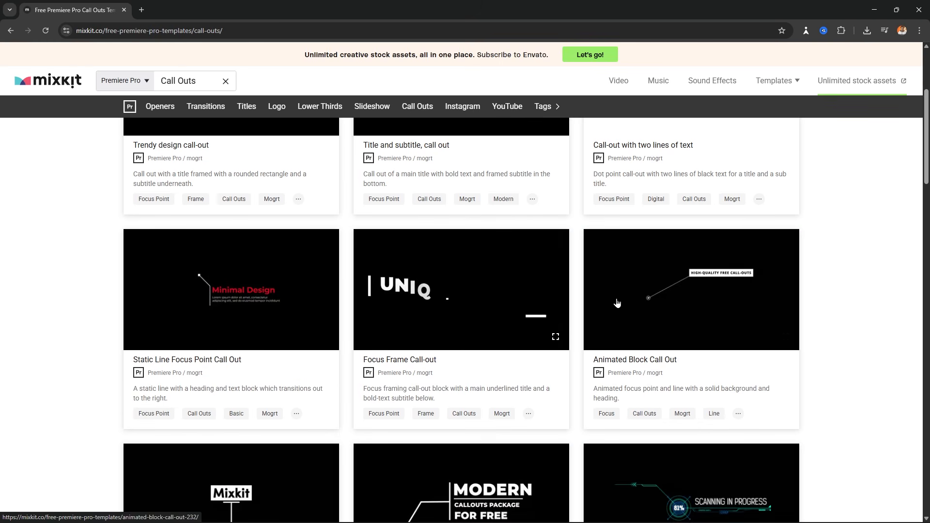
scroll(436, 339, down, 4)
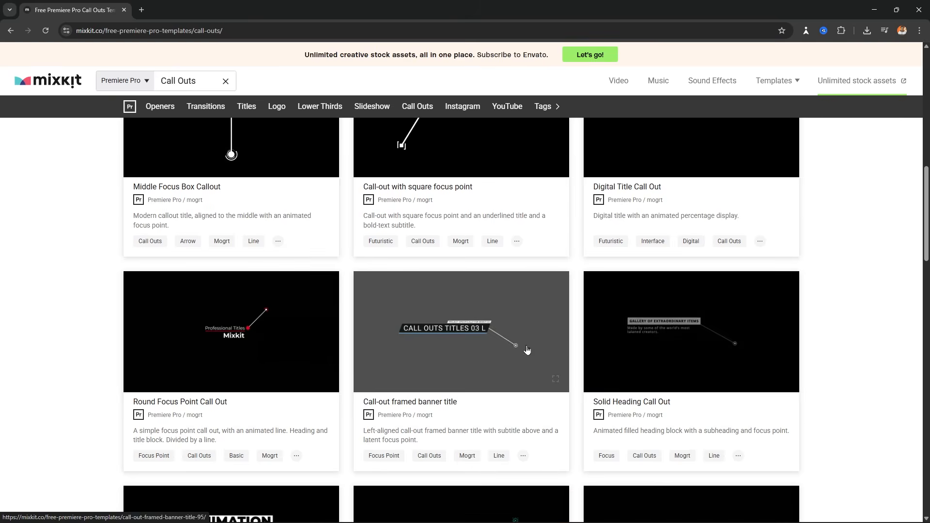
scroll(259, 331, down, 6)
scroll(470, 165, up, 14)
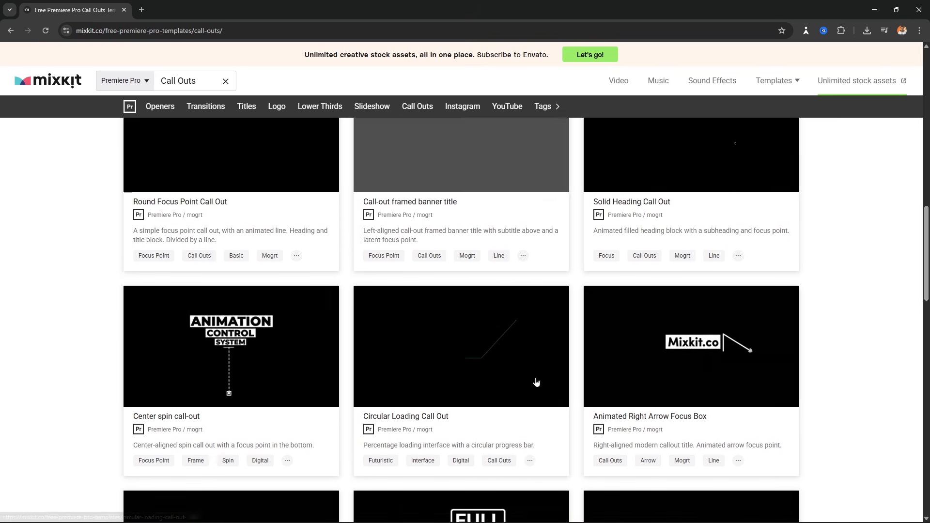
scroll(469, 165, up, 4)
- Browse the Instagram templates for Premiere Pro
click(463, 106)
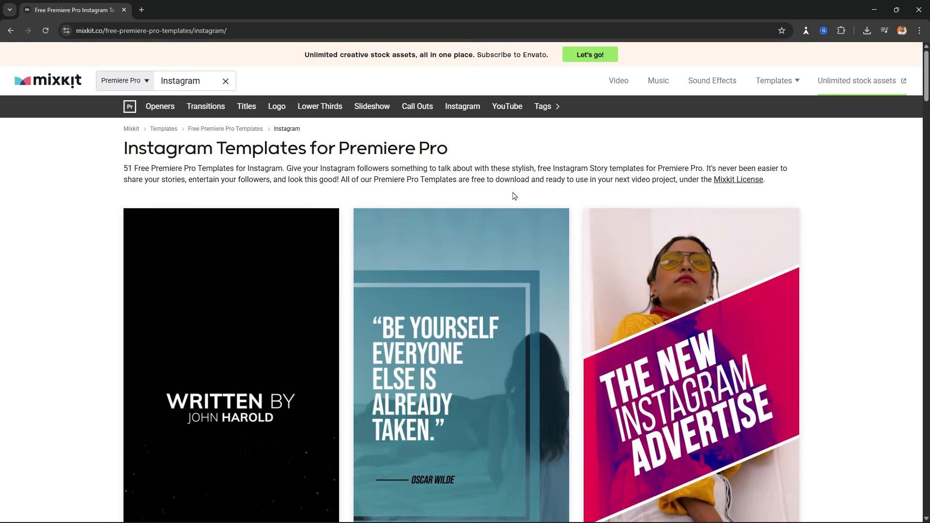
scroll(458, 346, down, 2)
scroll(457, 345, down, 9)
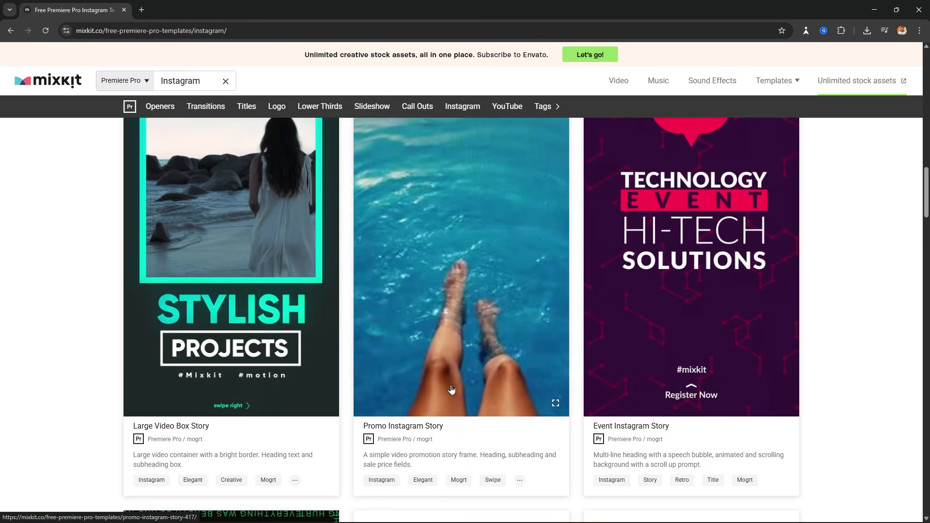
scroll(276, 297, down, 2)
scroll(275, 297, up, 7)
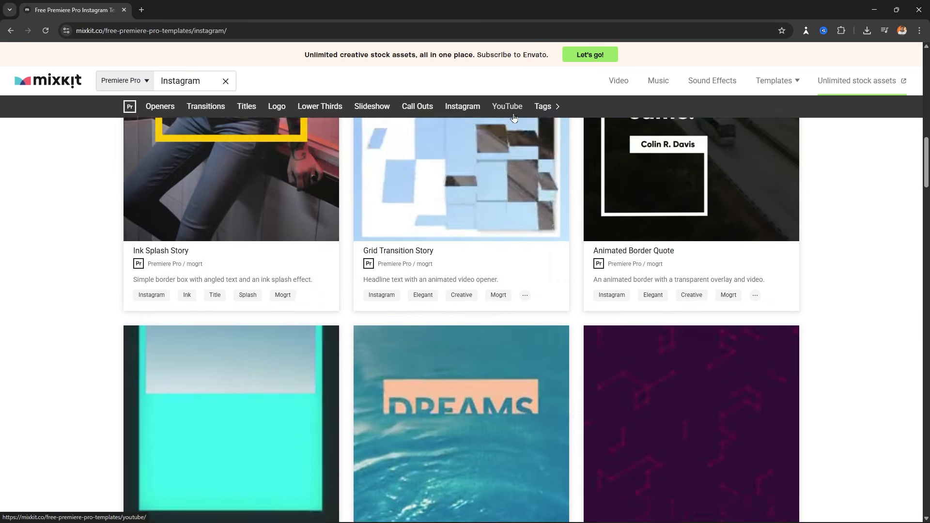
- Browse through the YouTube templates for Premiere Pro
click(508, 106)
scroll(478, 356, down, 9)
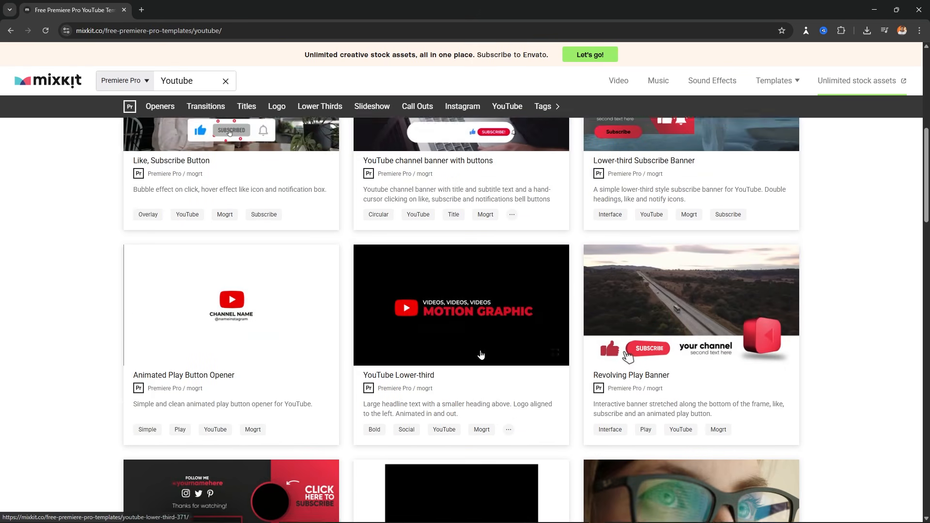
scroll(483, 352, down, 4)
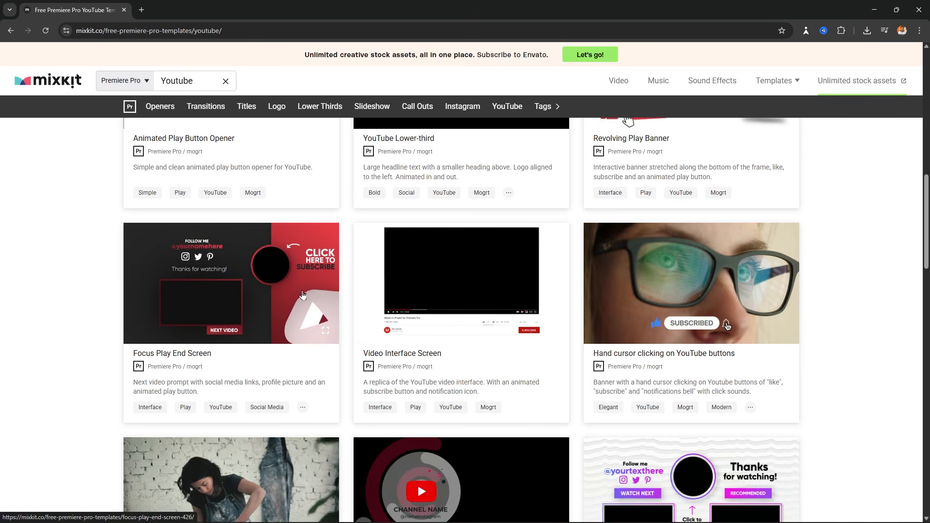
scroll(364, 315, down, 5)
scroll(421, 336, up, 5)
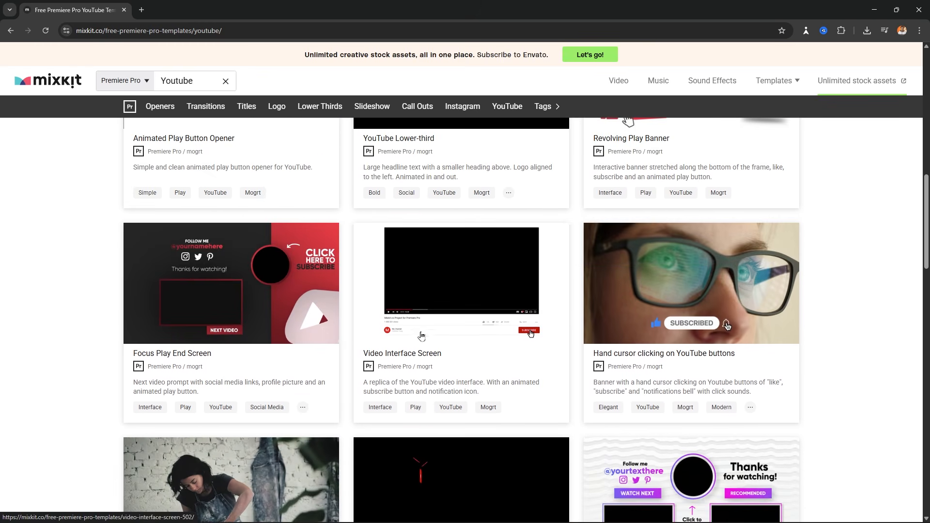
scroll(557, 363, down, 3)
scroll(680, 353, down, 4)
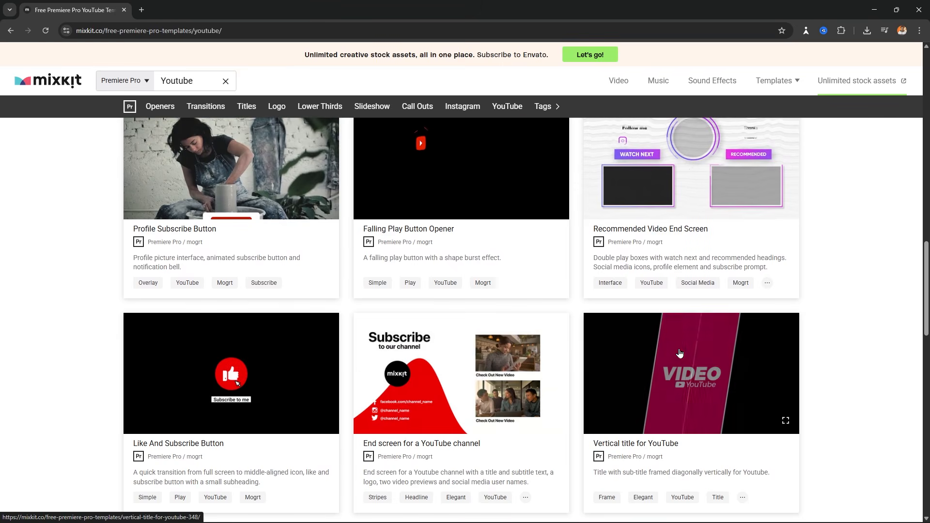
scroll(412, 363, down, 10)
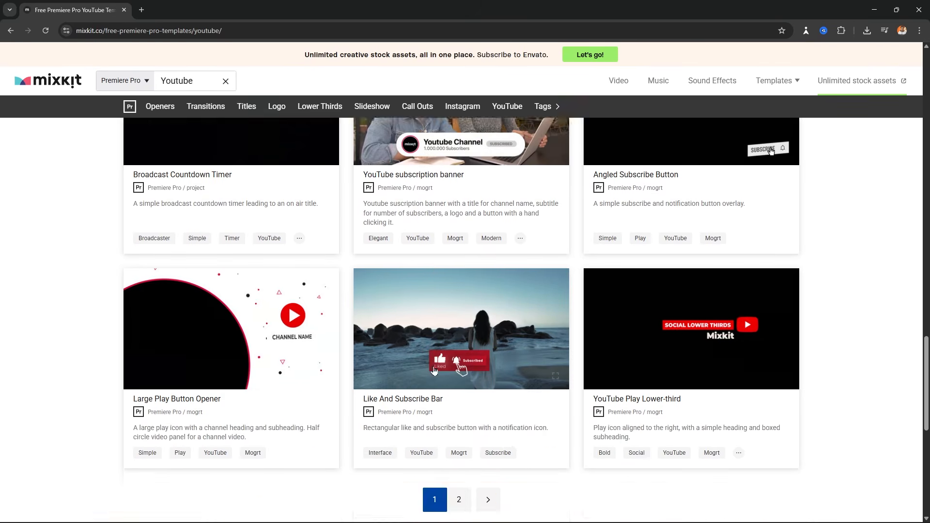
scroll(429, 365, up, 20)
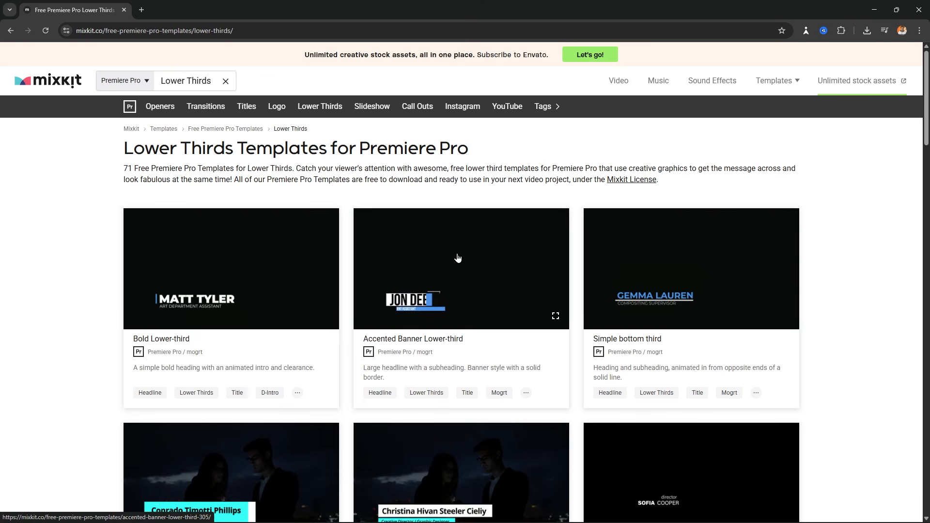
- Download the Simple bottom third template as mixkit-simple-bottom-third-311.zip and minimise Chrome
scroll(652, 268, down, 2)
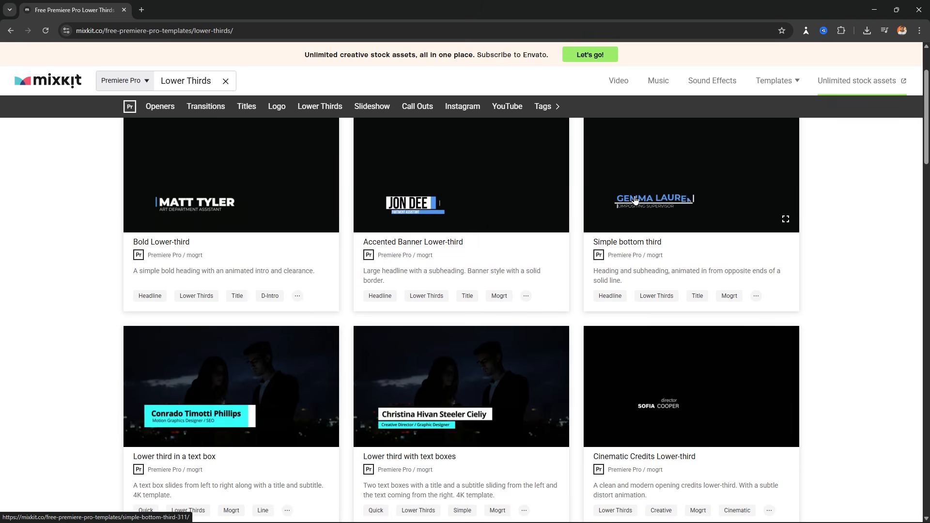
scroll(636, 199, up, 2)
click(629, 341)
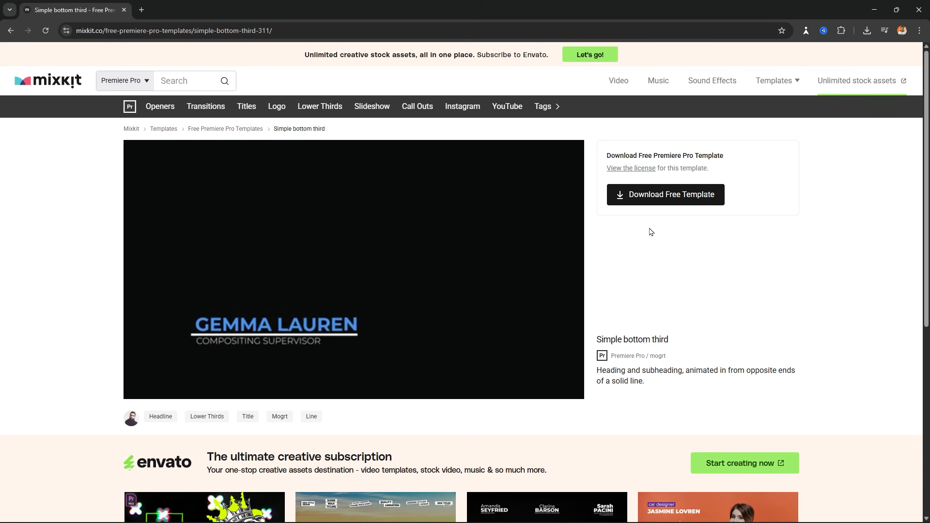
click(144, 80)
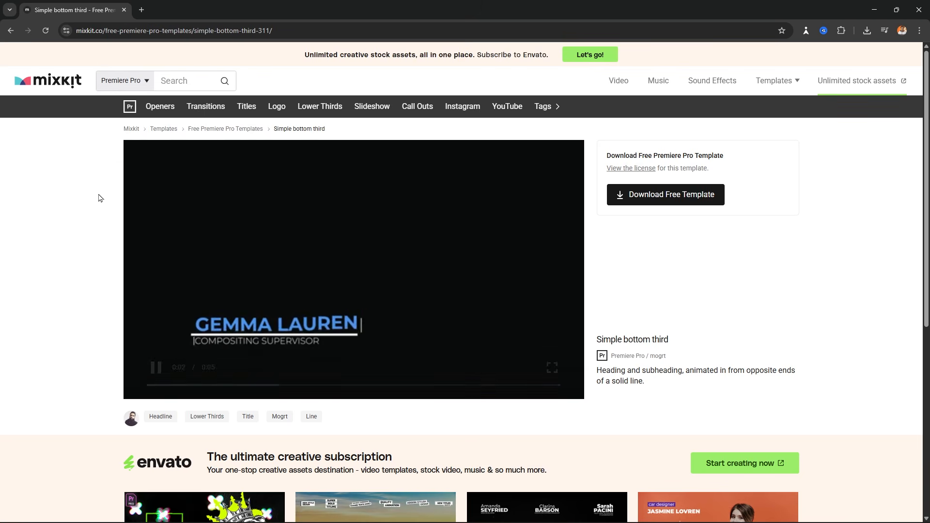
click(688, 198)
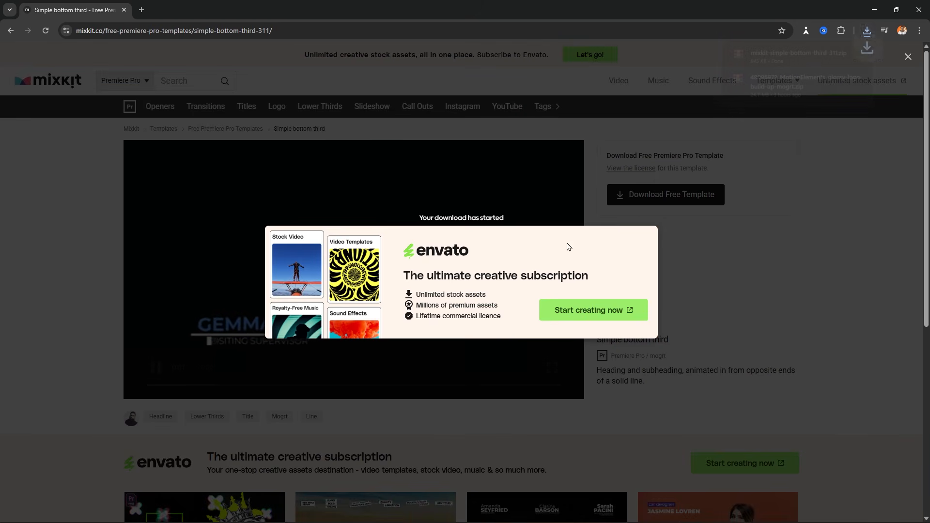
click(874, 10)
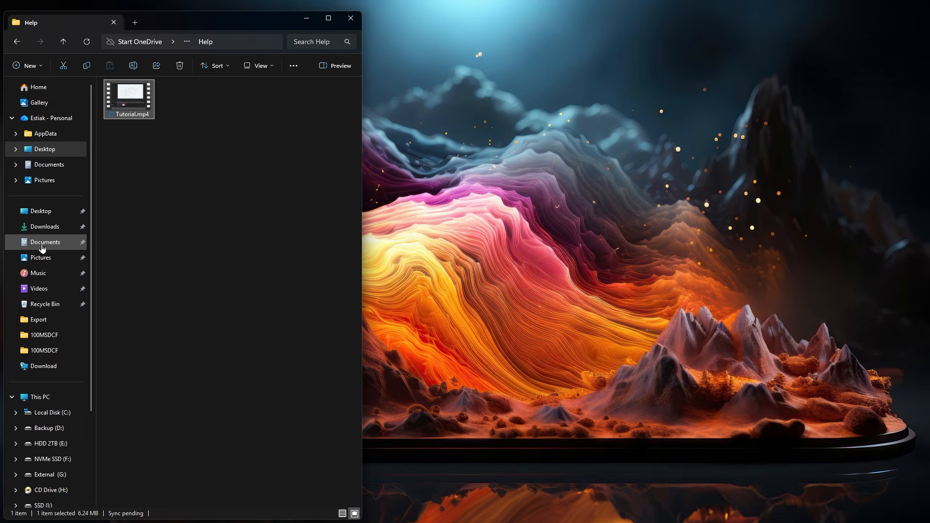
- Extract mixkit-simple-bottom-third-311.zip in Downloads and open the extracted folder
click(55, 229)
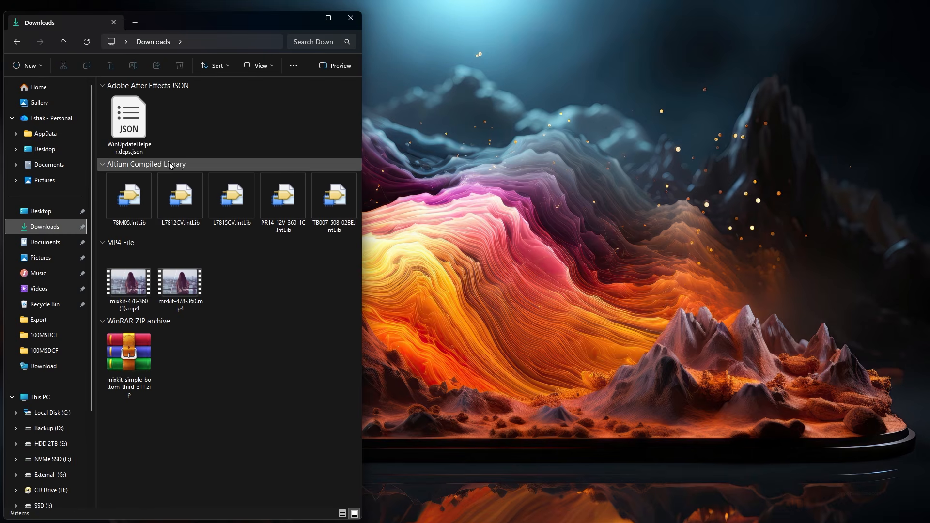
click(129, 356)
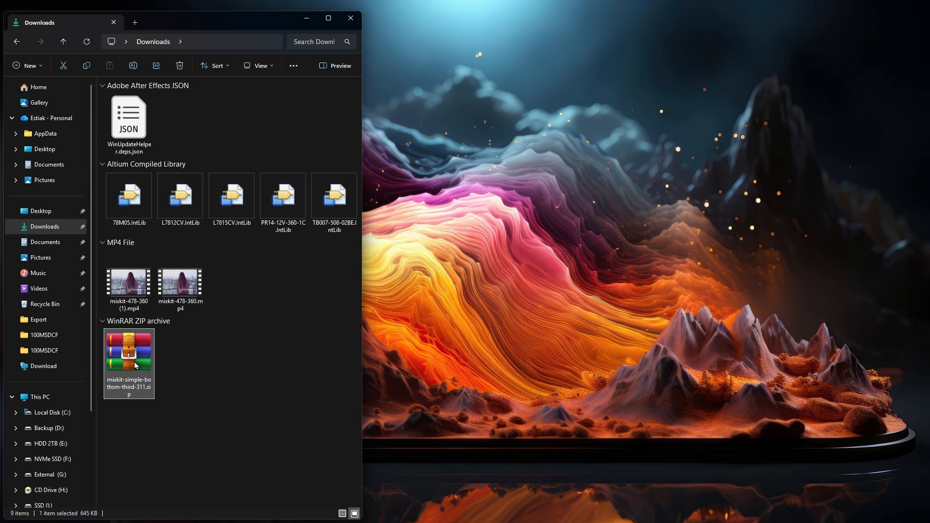
right_click(135, 365)
click(181, 351)
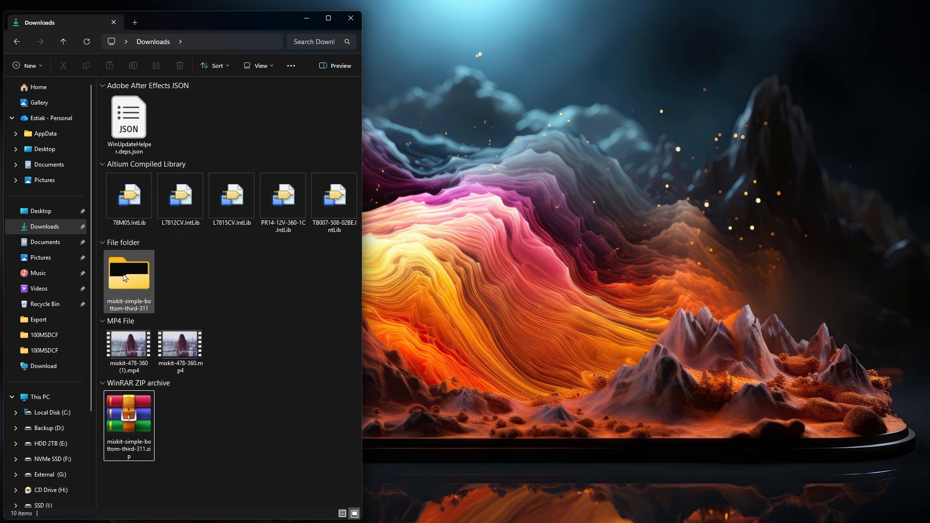
double_click(123, 276)
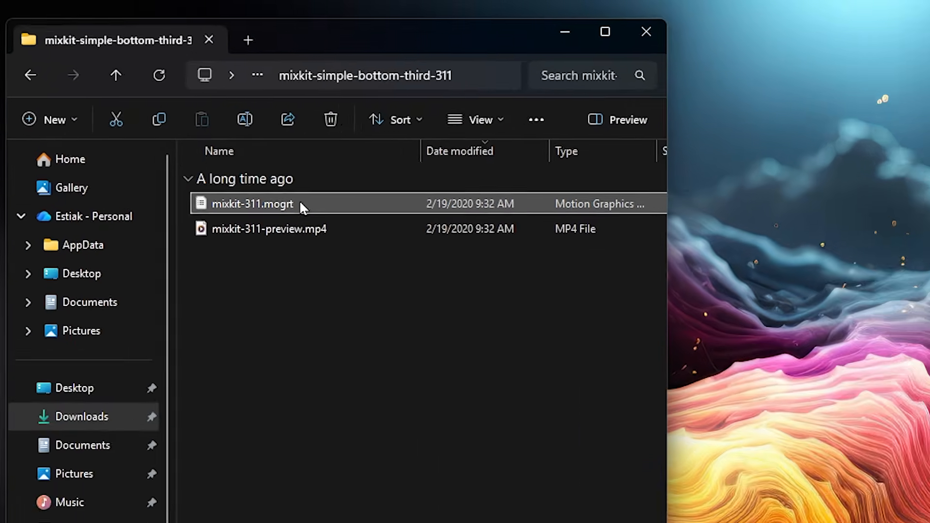
- Play the mixkit-311-preview.mp4 sample video, close it, and minimise File Explorer
click(122, 110)
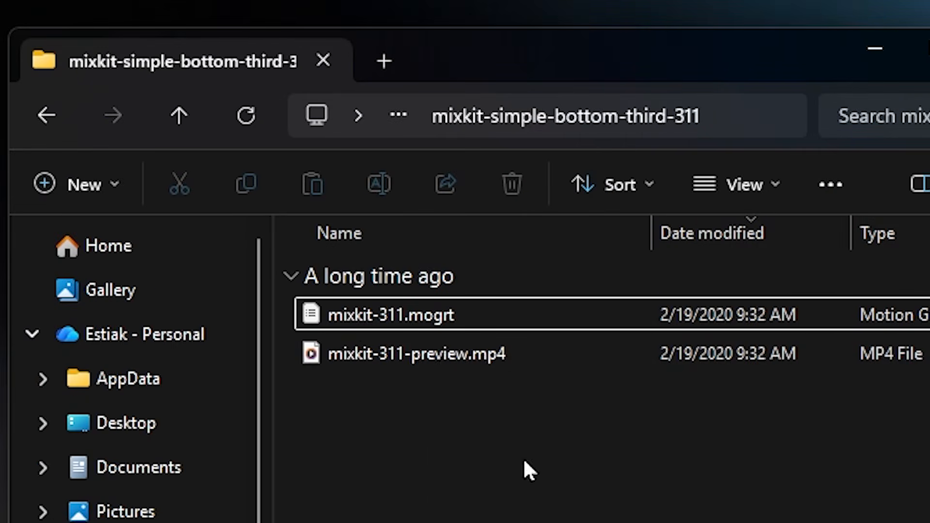
click(396, 362)
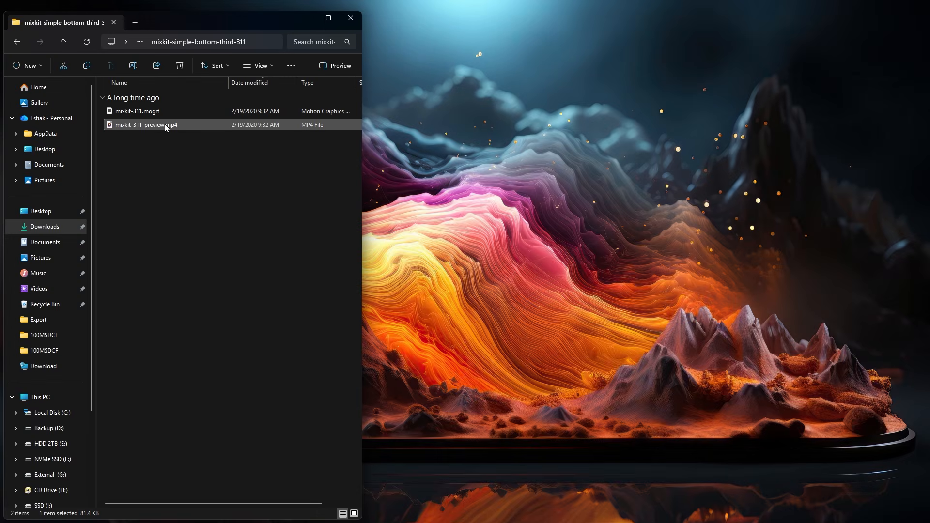
double_click(166, 127)
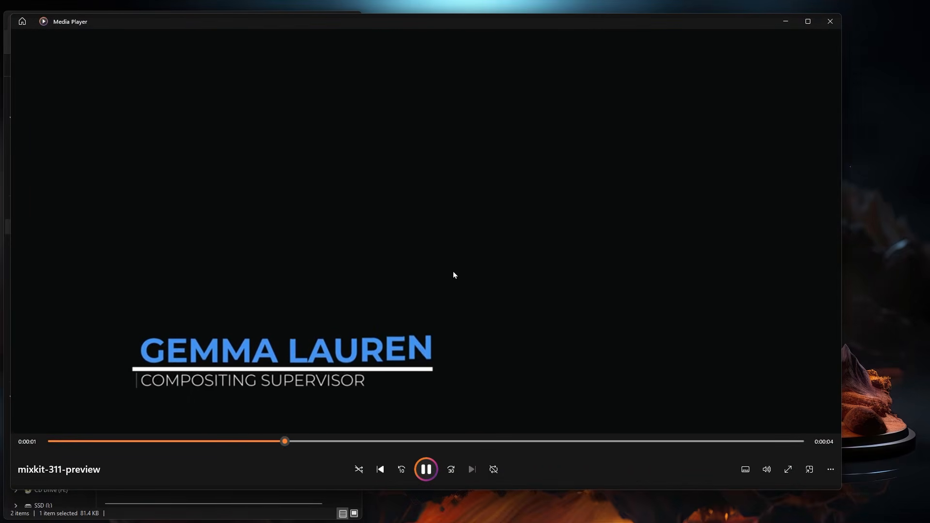
click(835, 24)
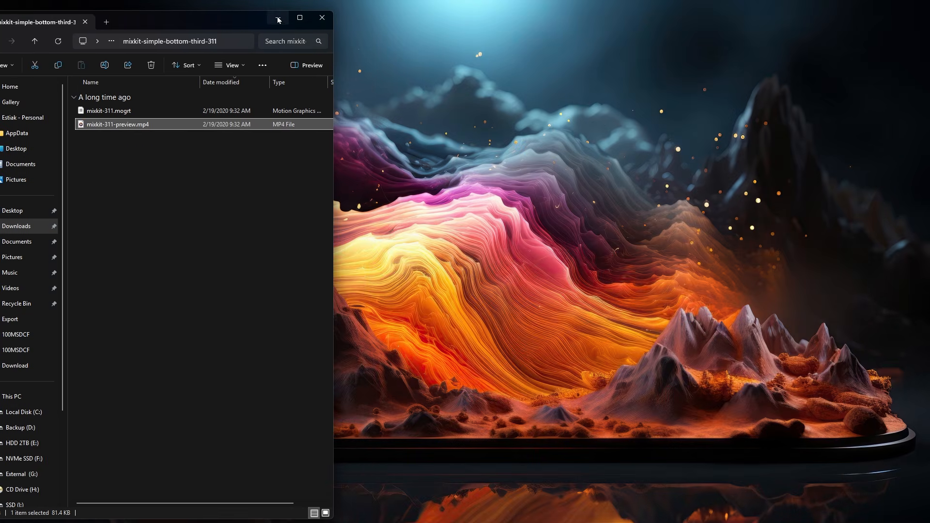
click(306, 18)
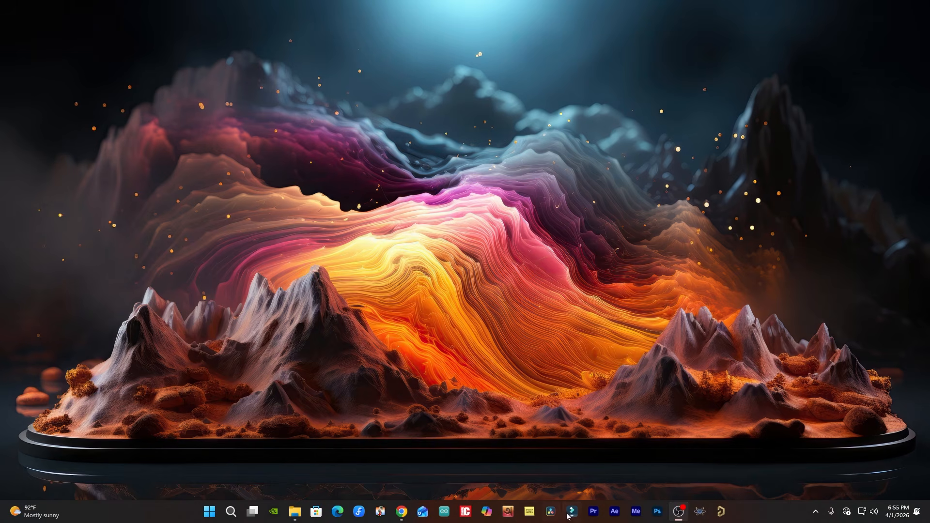
- Launch Premiere Pro 2023 and create a new project named Class 11
click(592, 514)
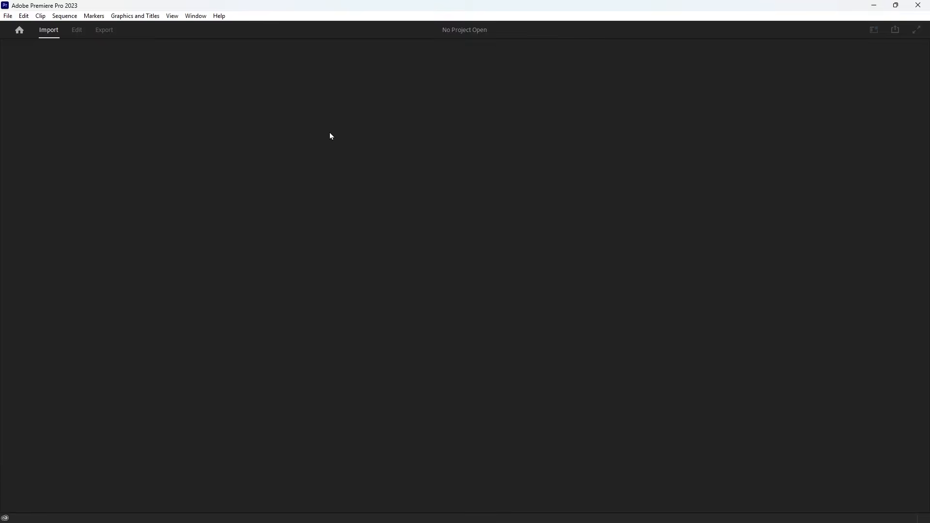
text(Class 11)
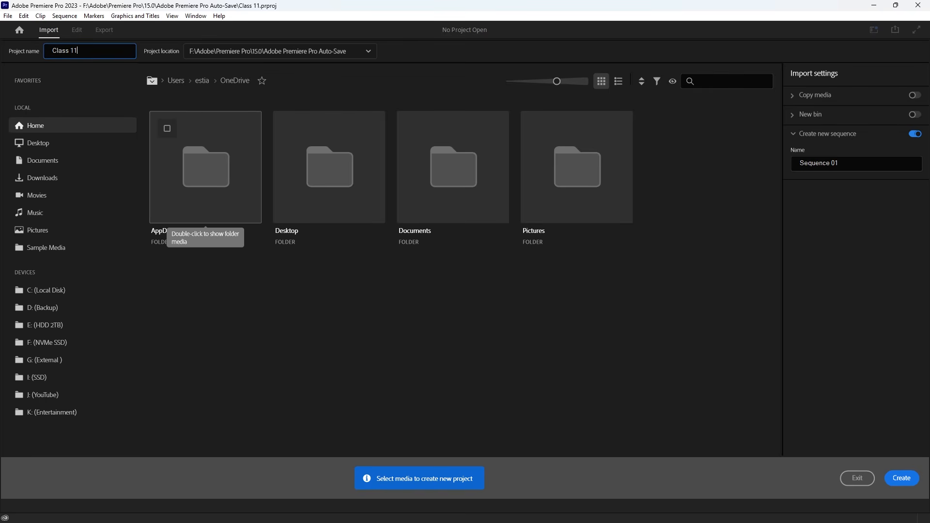
key(Return)
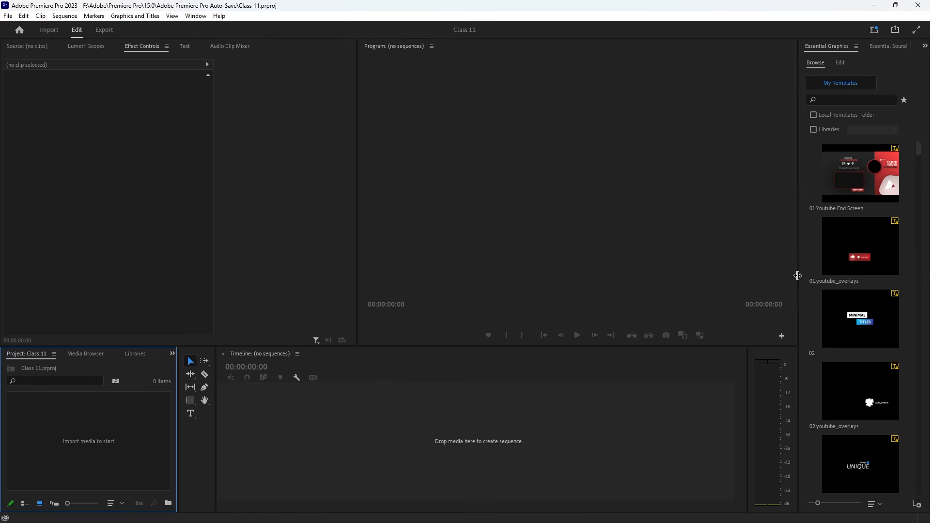
- Widen the Essential Graphics template browser and scroll through the installed templates
drag(798, 276, 424, 260)
drag(358, 251, 292, 244)
scroll(573, 277, down, 5)
scroll(574, 274, up, 5)
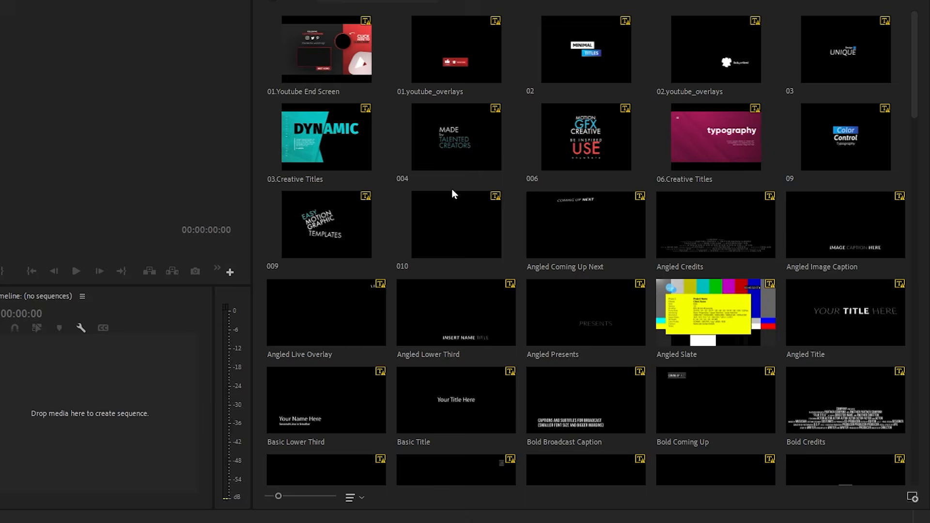
scroll(621, 261, down, 7)
scroll(665, 249, up, 2)
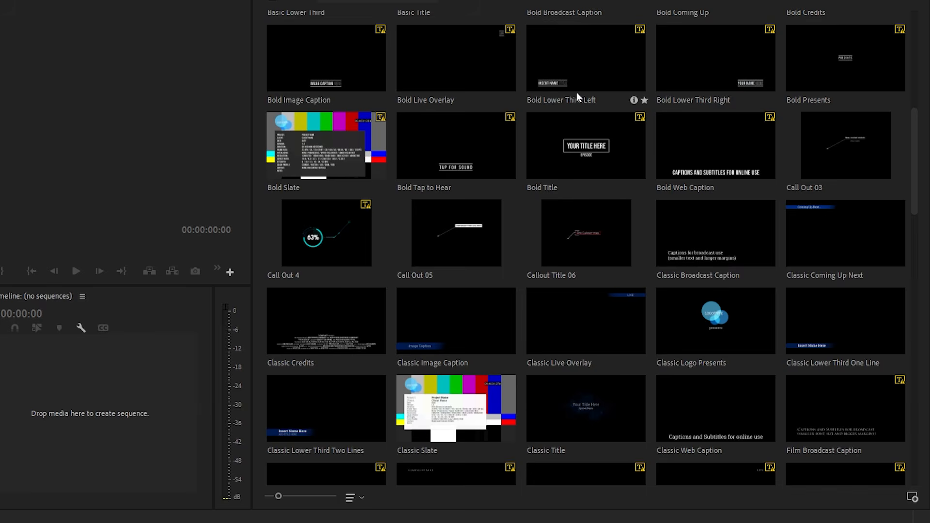
scroll(574, 85, up, 5)
scroll(574, 85, down, 15)
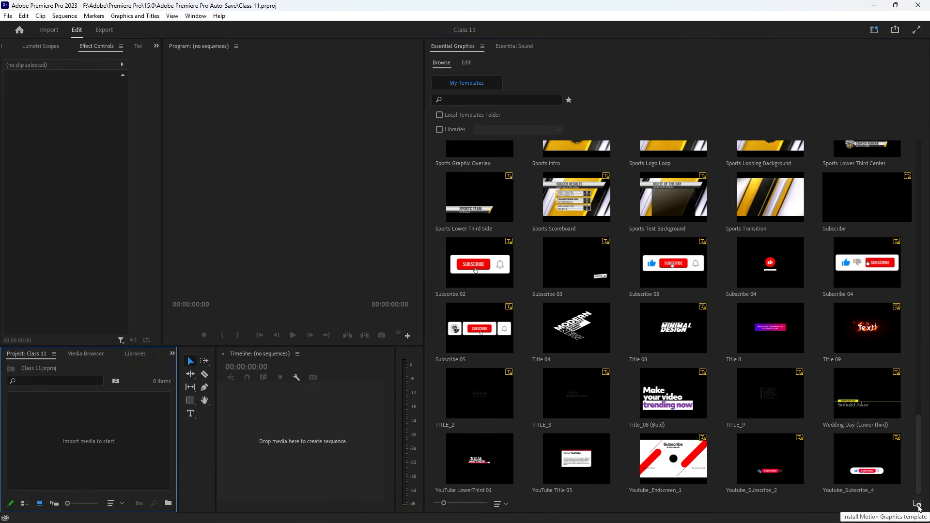
- Install mixkit-311.mogrt from Downloads > mixkit-simple-bottom-third-311 into Essential Graphics
click(913, 499)
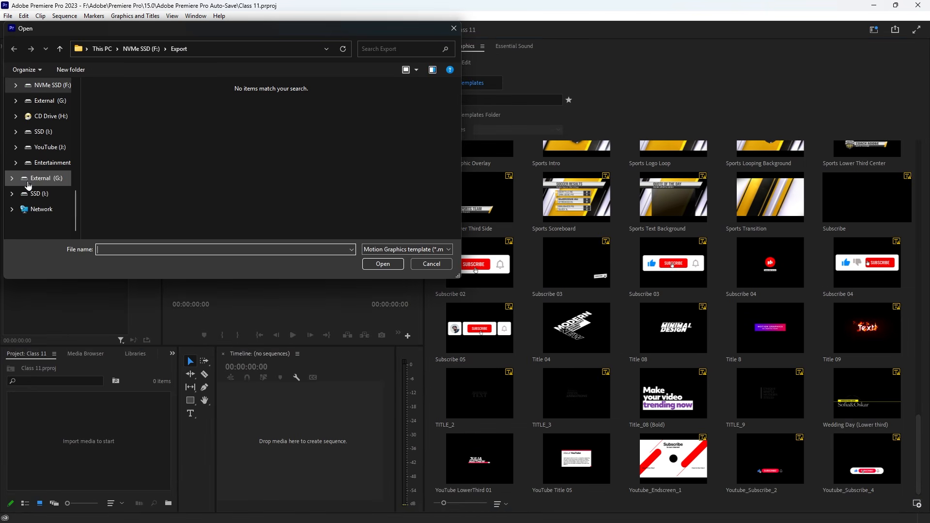
scroll(28, 179, up, 3)
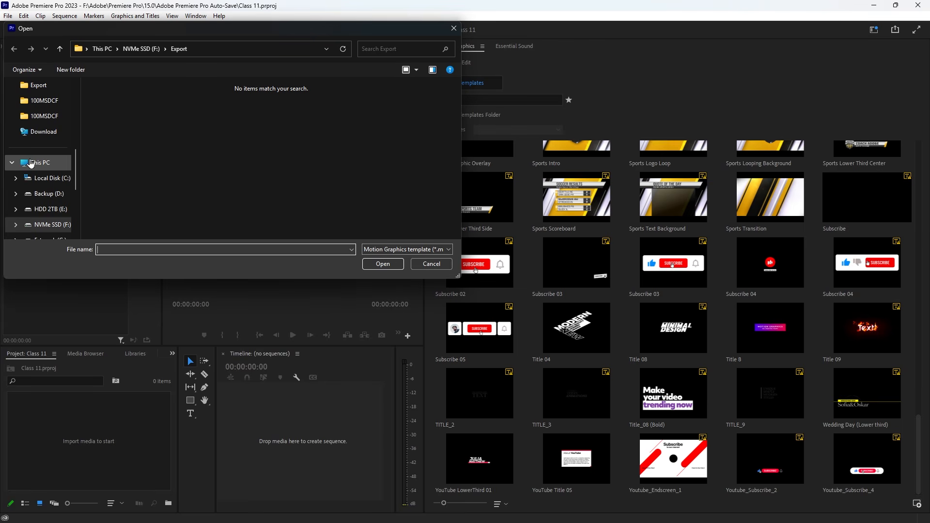
scroll(29, 151, up, 3)
click(44, 117)
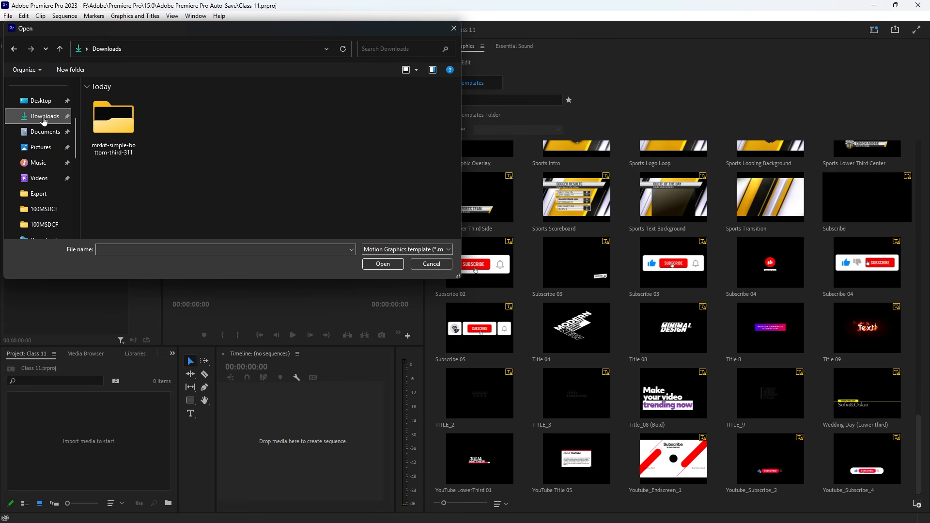
double_click(137, 136)
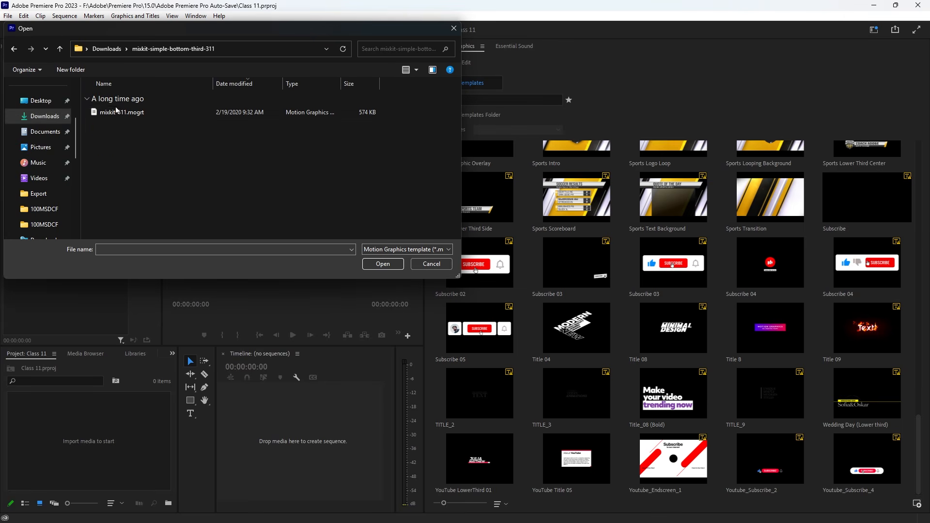
click(116, 112)
click(138, 112)
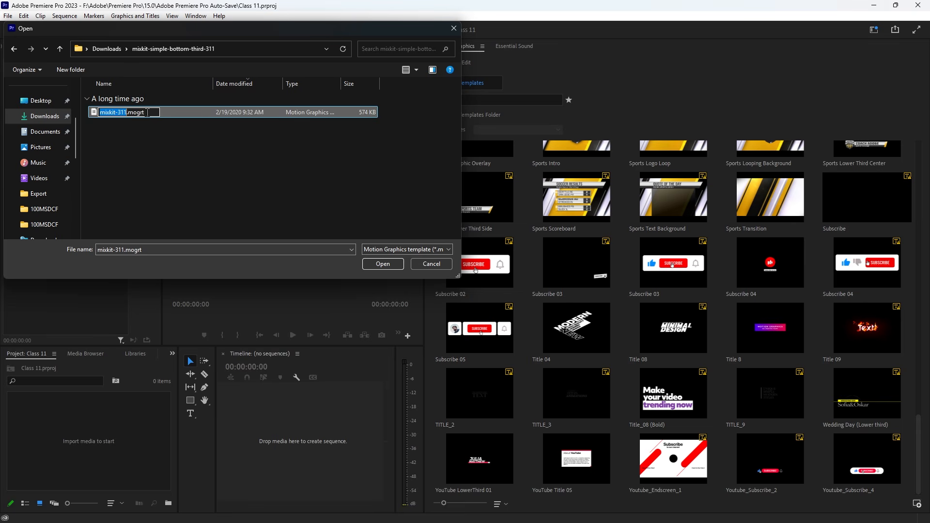
click(160, 121)
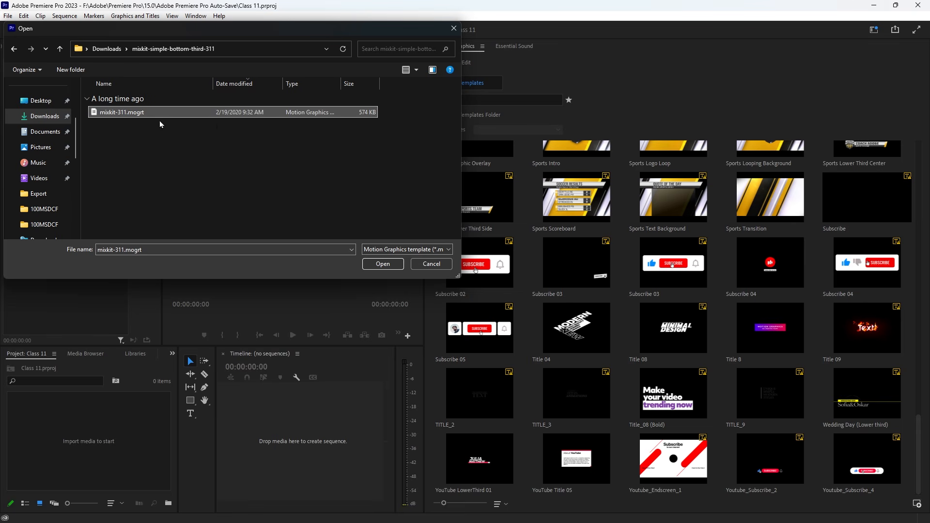
click(383, 264)
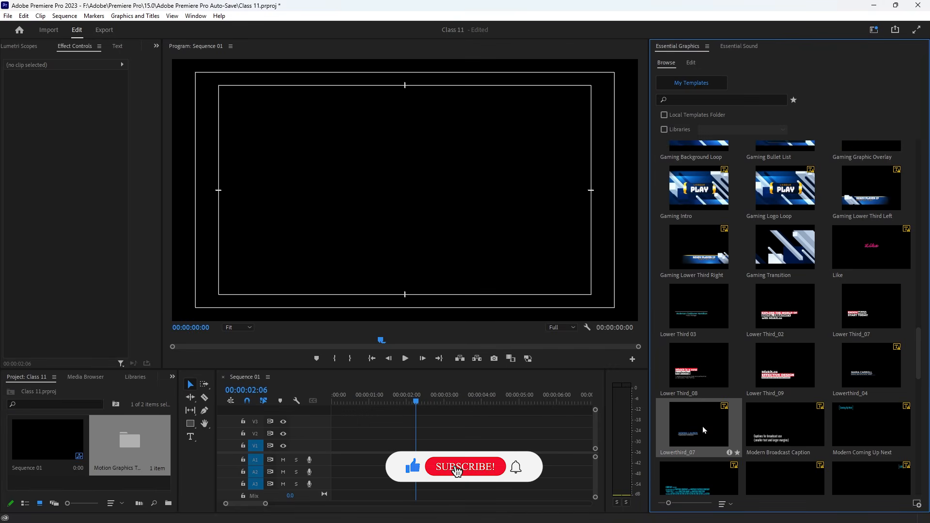
- Place the Lowerthird_07 template at the timeline start, accepting the clip mismatch and font warnings
drag(704, 430, 331, 444)
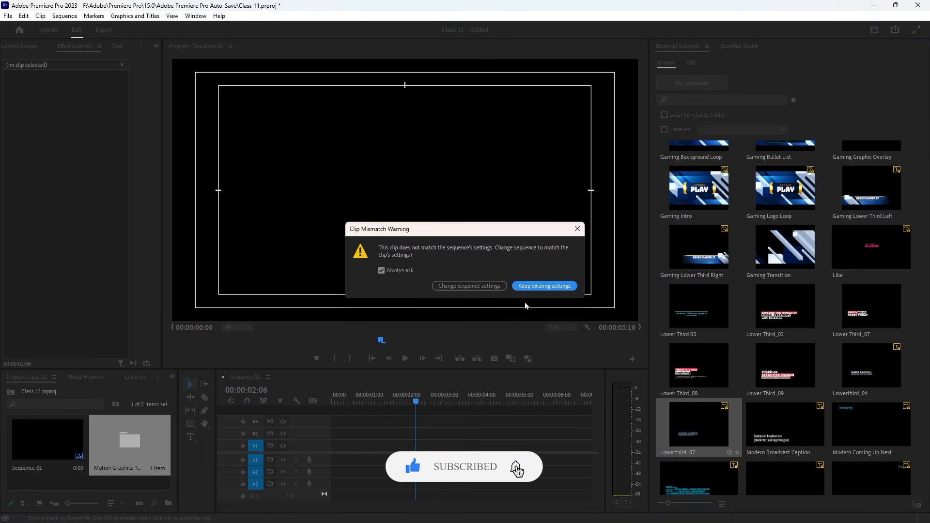
click(581, 232)
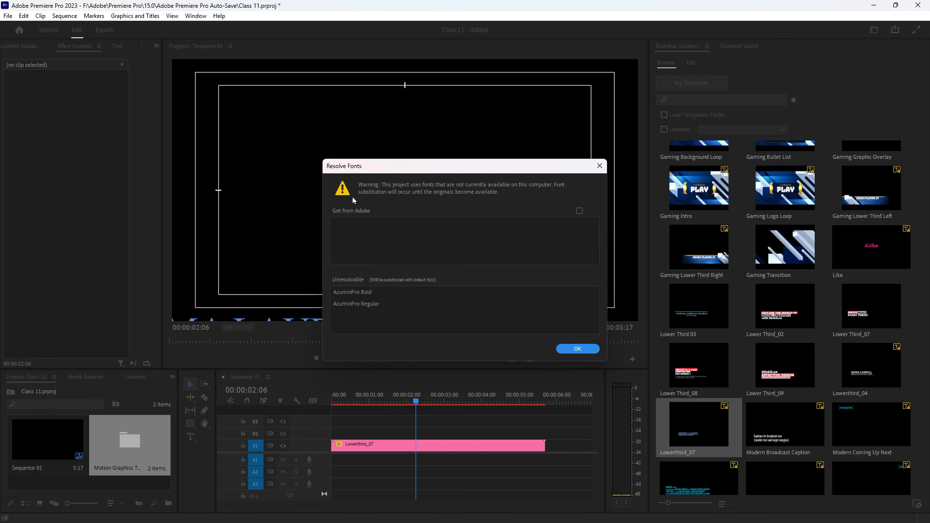
click(570, 349)
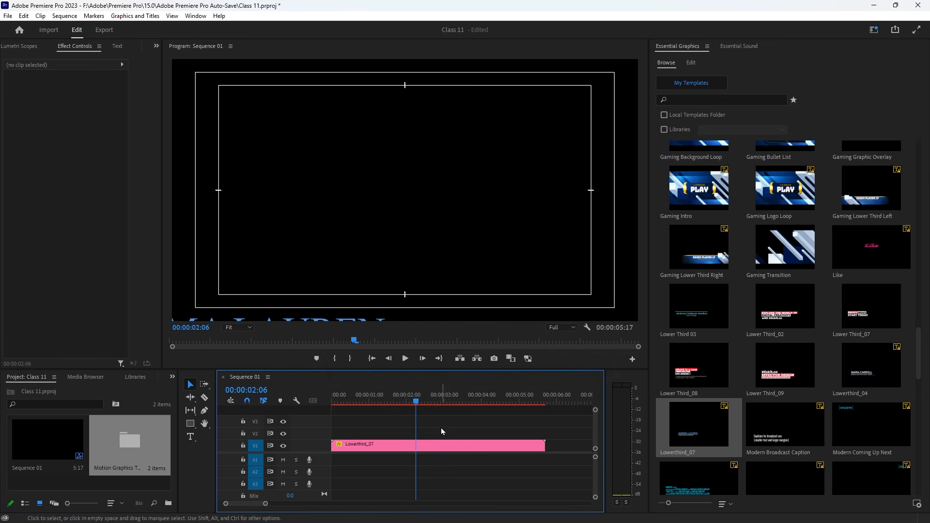
- Scale Lowerthird_07 to 57%, move it to track V2, and open the Import dialog
click(438, 445)
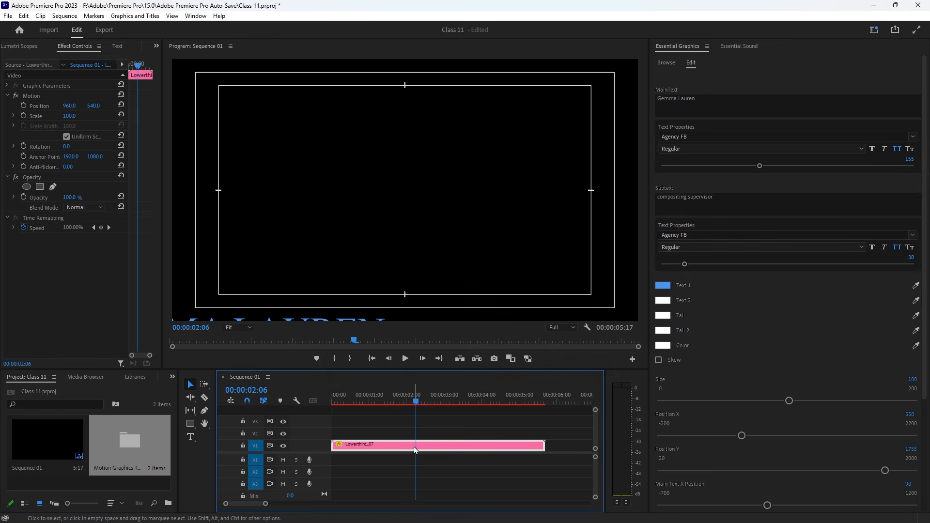
drag(74, 118, 52, 117)
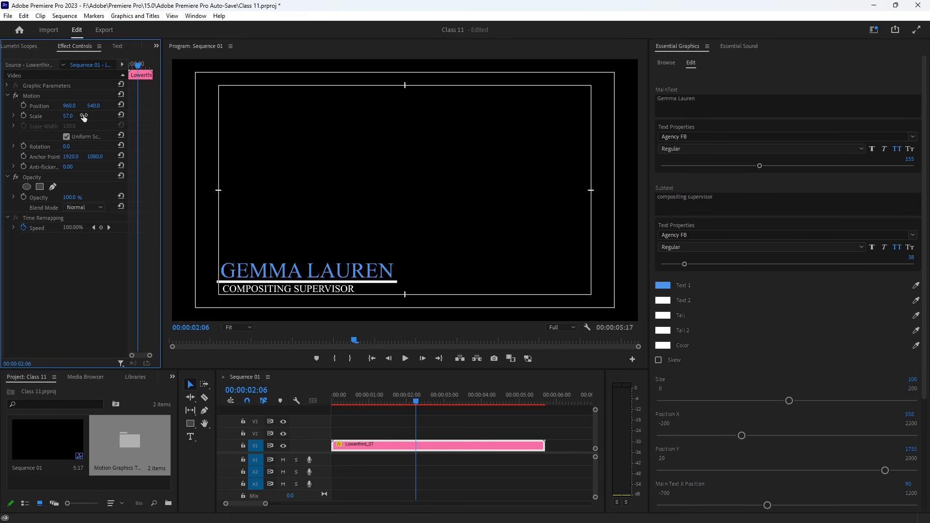
drag(402, 451, 398, 434)
click(376, 402)
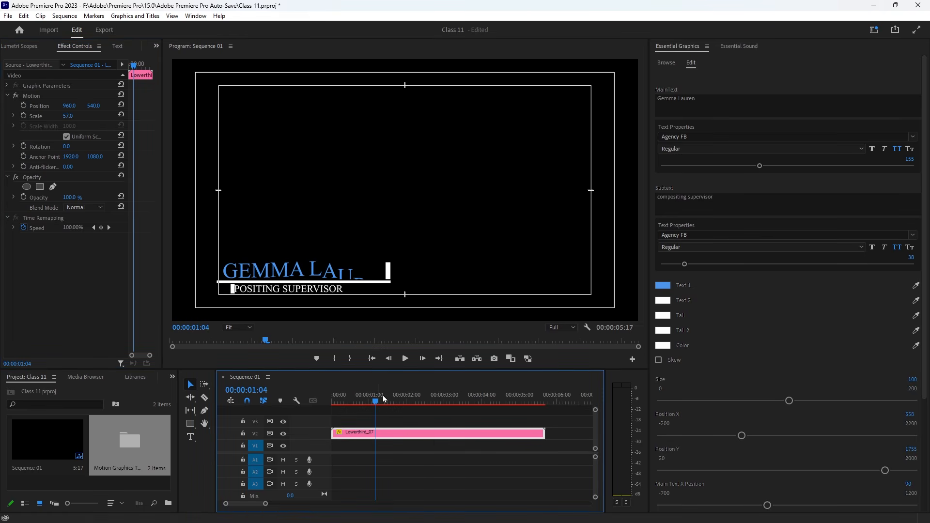
drag(383, 400, 369, 400)
click(86, 482)
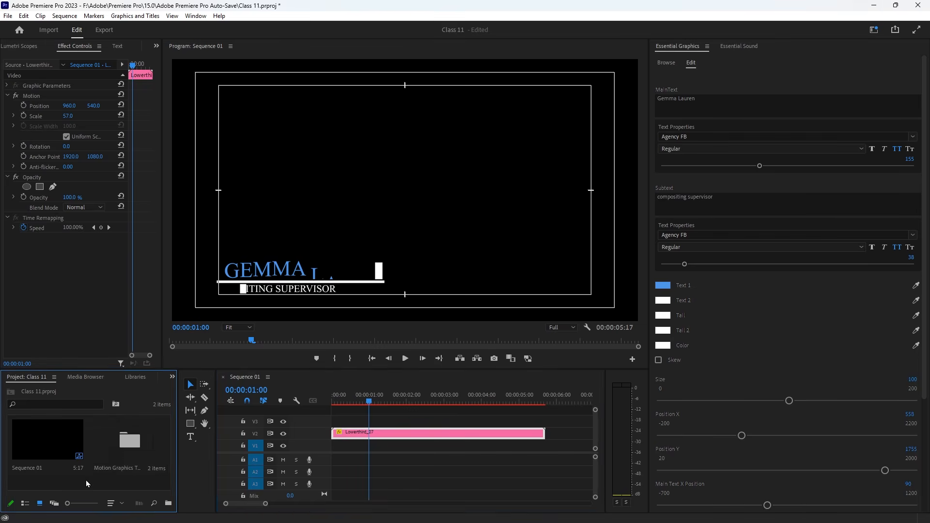
double_click(86, 481)
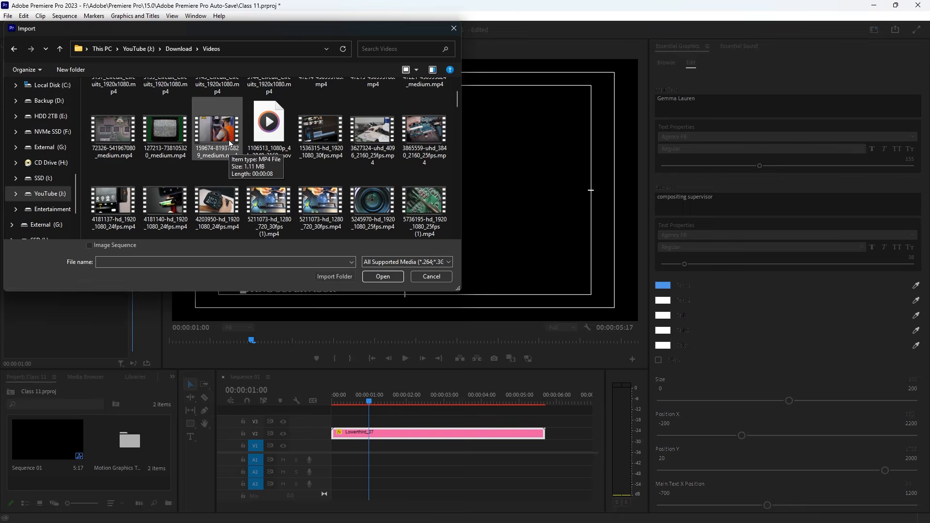
click(222, 147)
scroll(290, 170, down, 1)
click(382, 276)
drag(46, 456, 337, 457)
- Enlarge the footage to 156% scale, zoom out the timeline and render previews
click(349, 445)
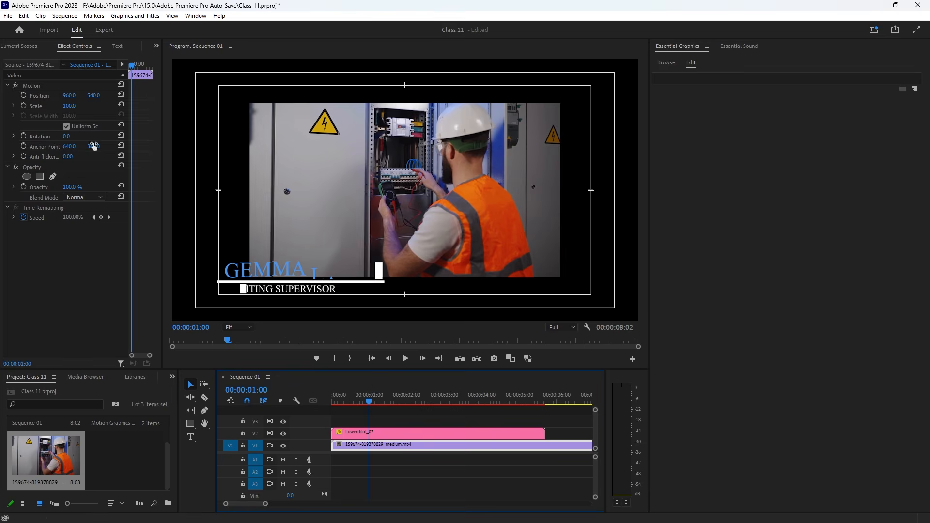
click(72, 110)
drag(72, 109, 79, 109)
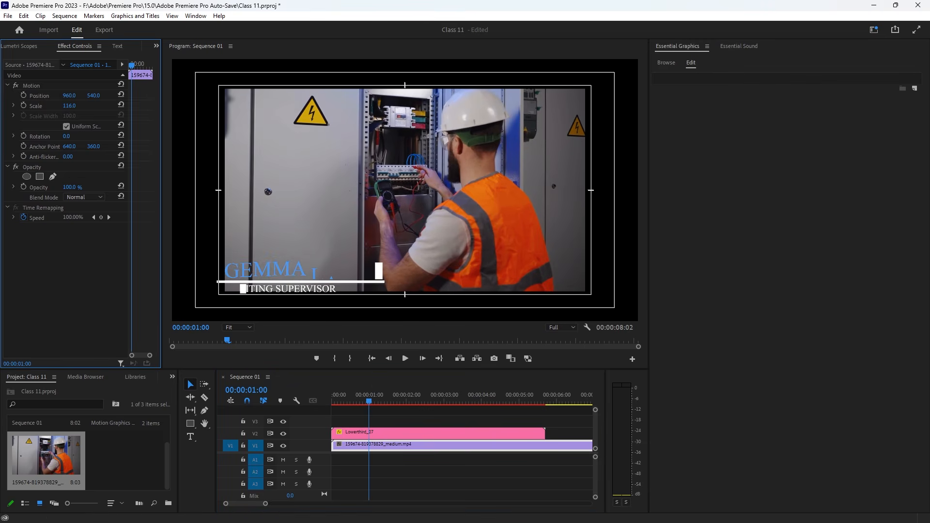
drag(369, 402, 352, 401)
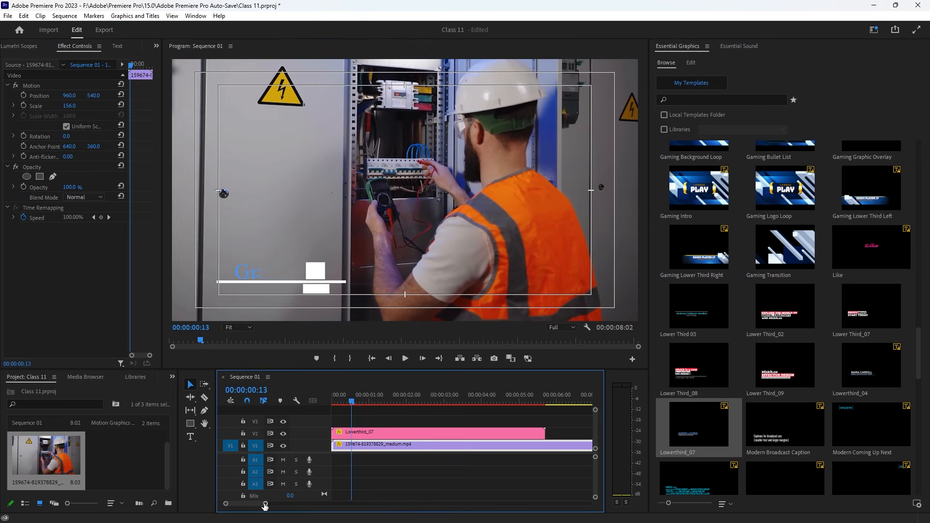
drag(265, 504, 302, 504)
click(400, 431)
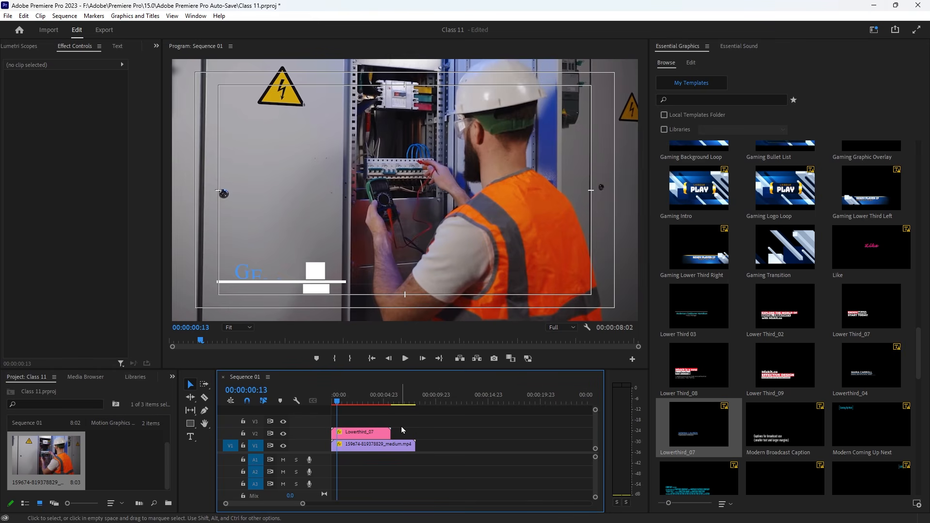
key(Return)
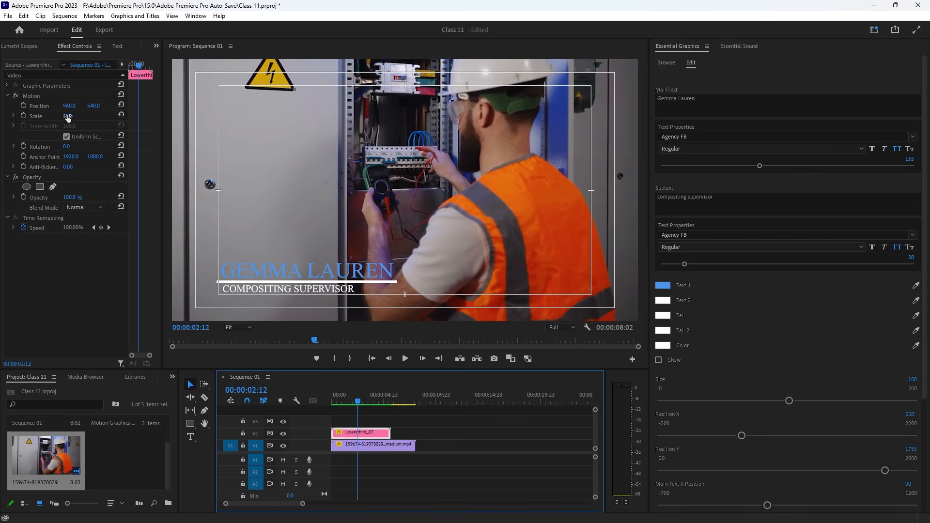
- Scale Lowerthird_07 down to 38% and place it at position 671, 650, lower left
mouse_move(68, 117)
mouse_down()
mouse_move(110, 106)
mouse_move(63, 107)
mouse_move(63, 118)
mouse_move(68, 106)
mouse_move(46, 106)
mouse_move(104, 106)
mouse_move(60, 105)
mouse_move(72, 106)
mouse_up()
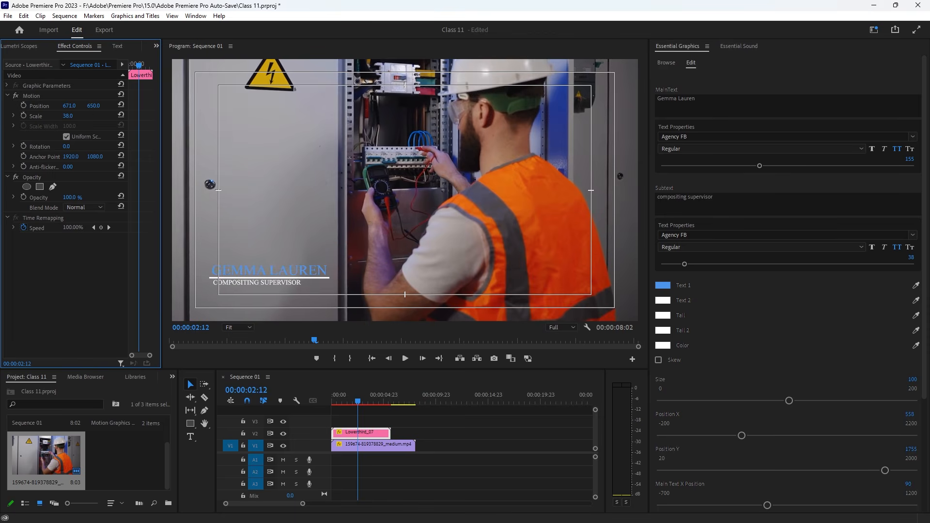
click(304, 274)
click(308, 275)
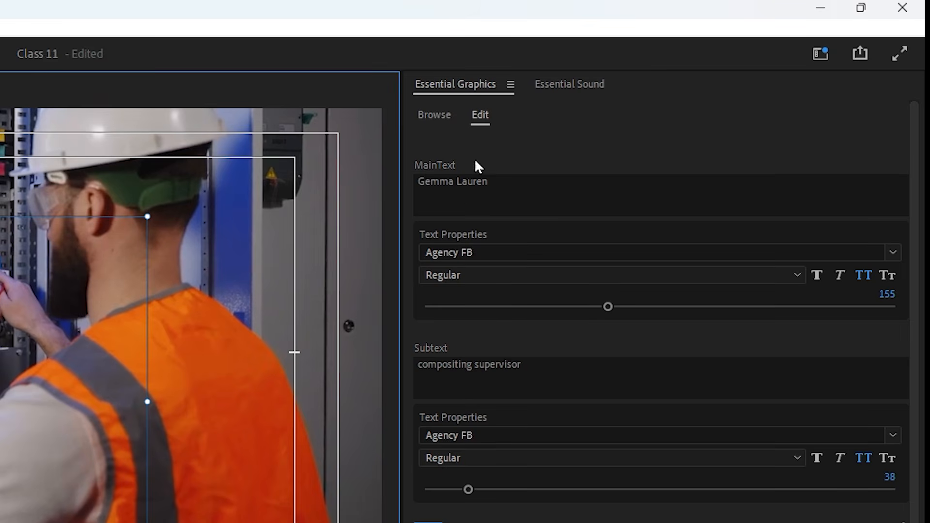
click(434, 116)
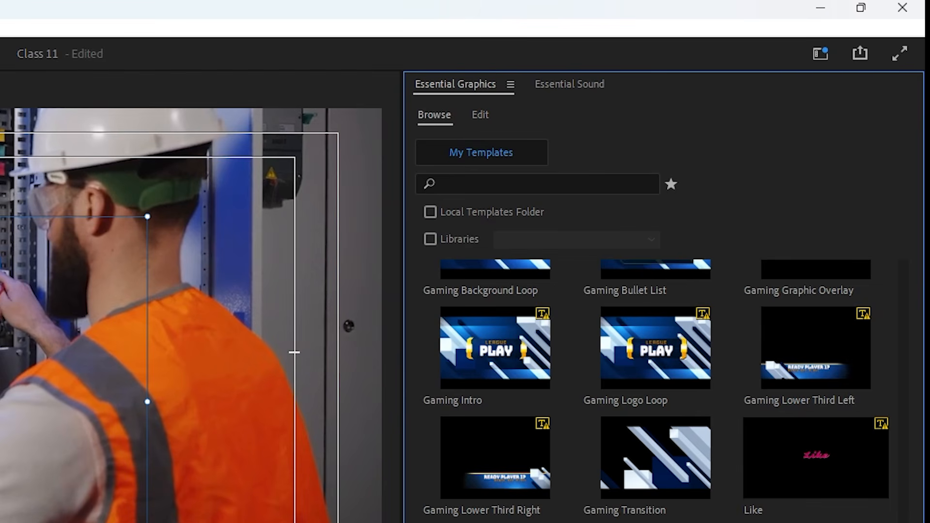
- Replace the lower third's main text with the new person's name in capitals
click(481, 116)
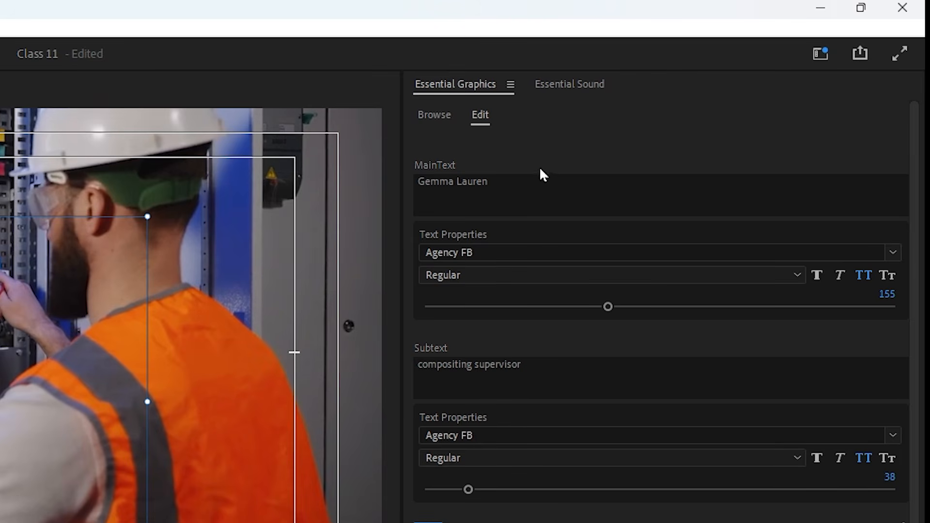
click(492, 183)
drag(517, 183, 323, 182)
key(BackSpace)
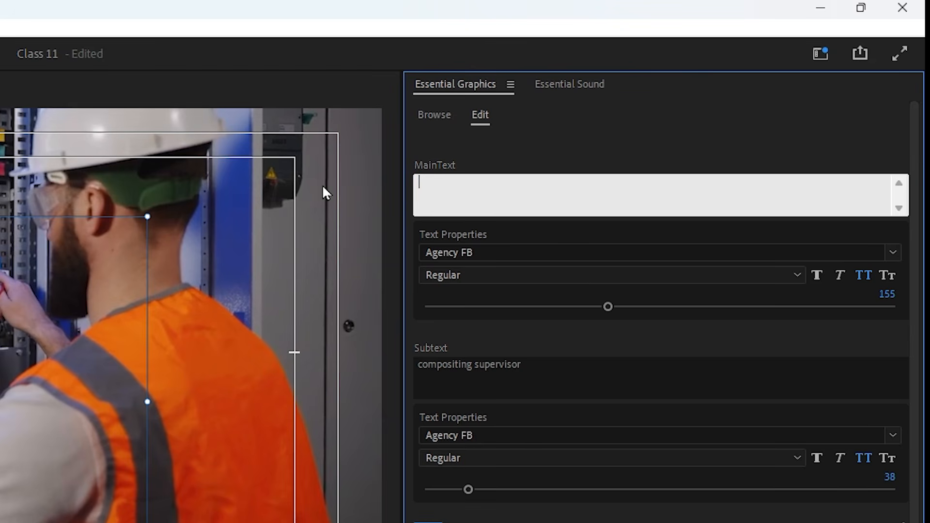
text(JH)
key(BackSpace)
key(BackSpace)
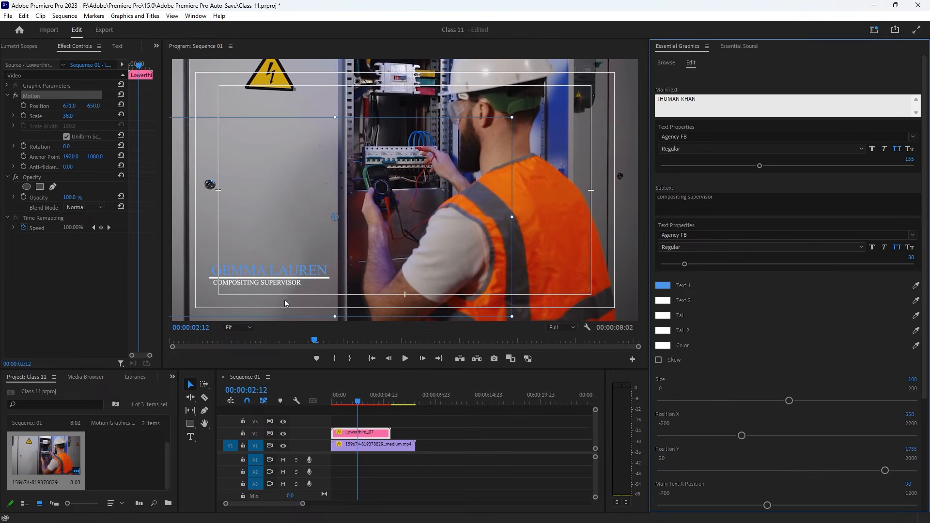
click(282, 289)
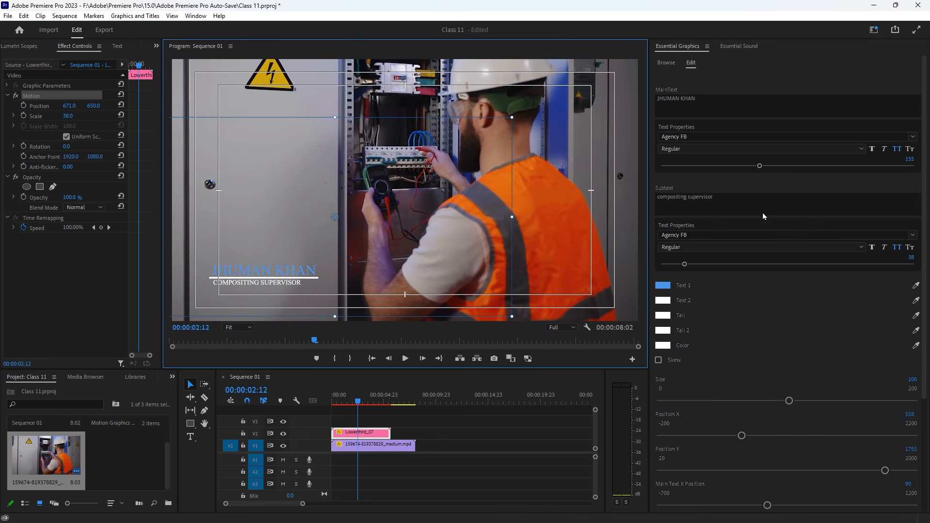
- Change the subtitle text to 'Content Creator'
click(695, 199)
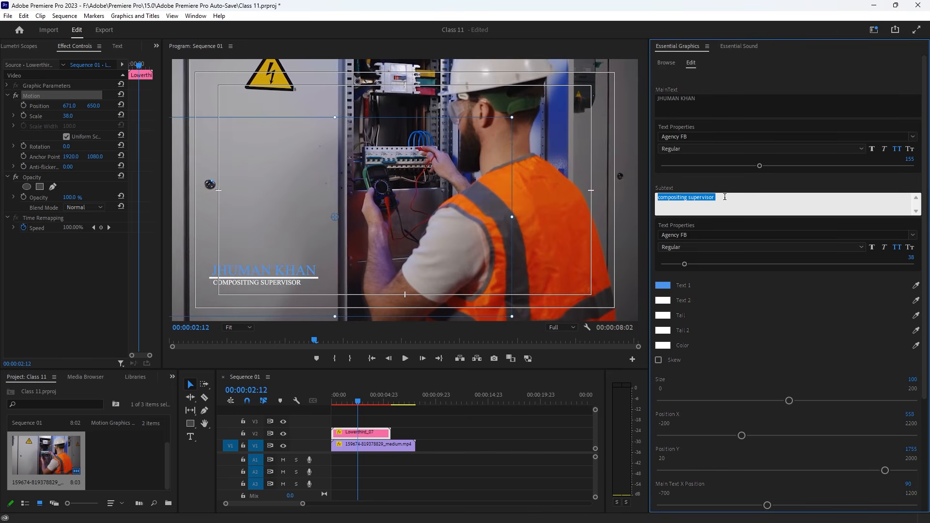
drag(725, 197, 622, 202)
text(Content Creator)
click(352, 259)
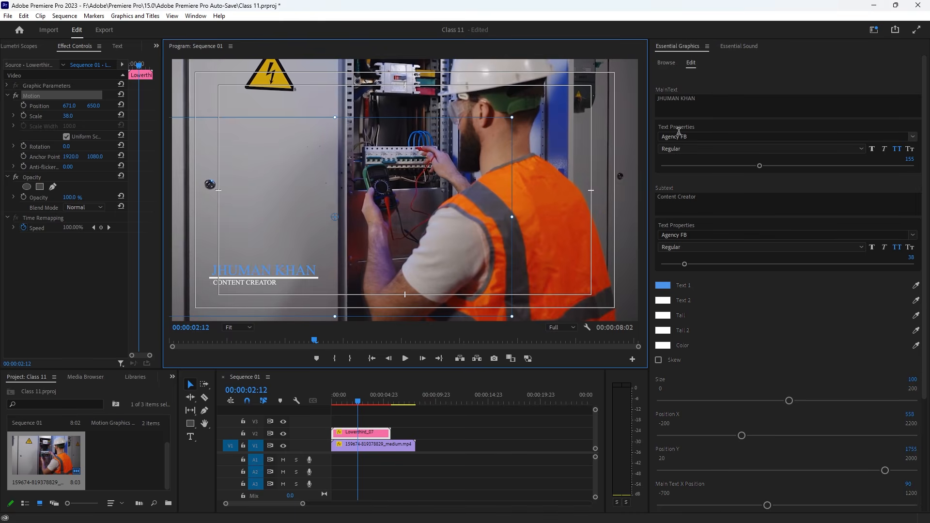
- Make the main name bold and set its font to Verdana
click(913, 138)
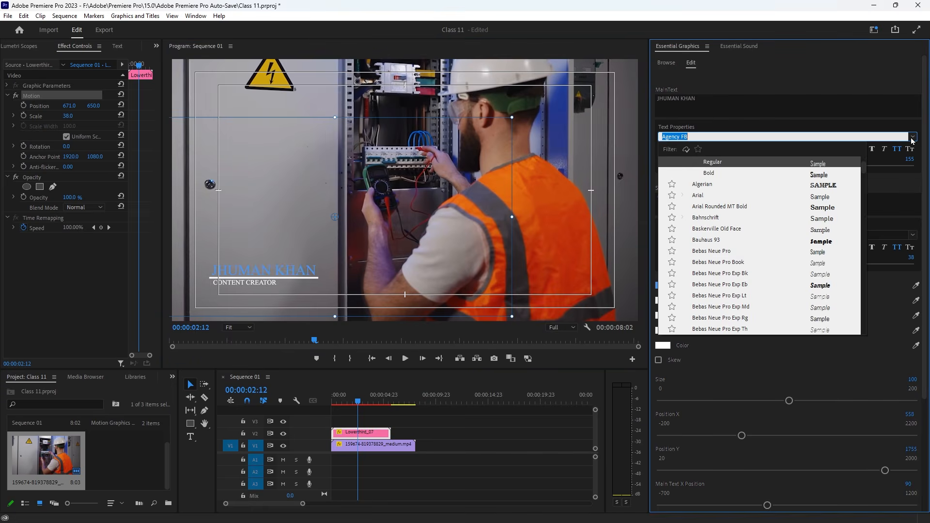
click(823, 174)
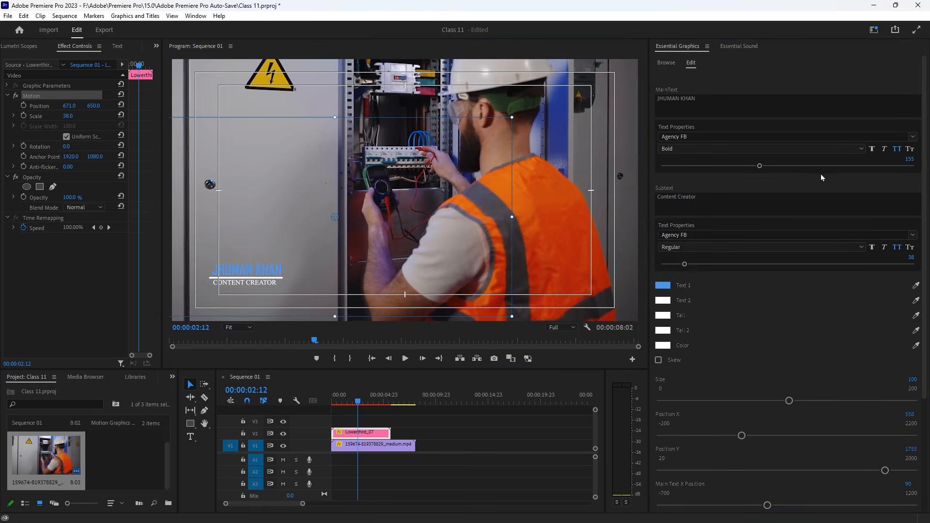
click(913, 137)
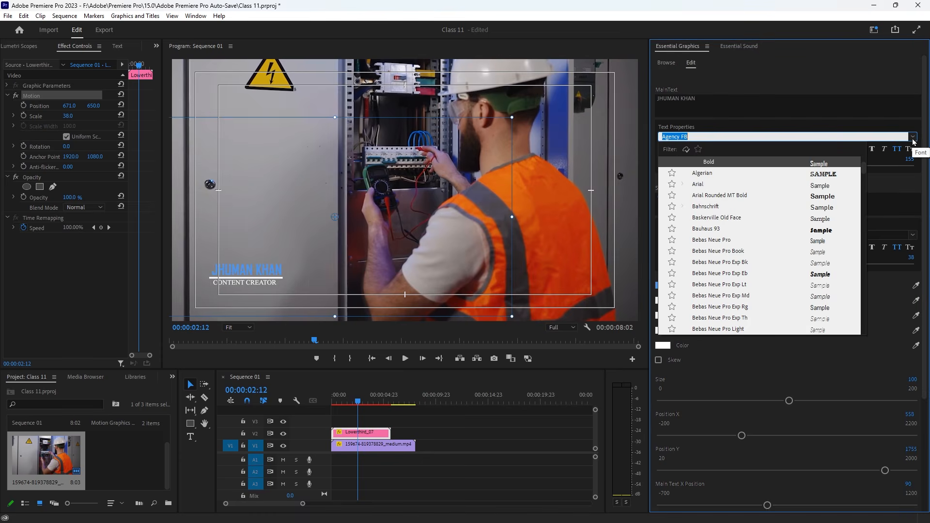
scroll(768, 261, down, 3)
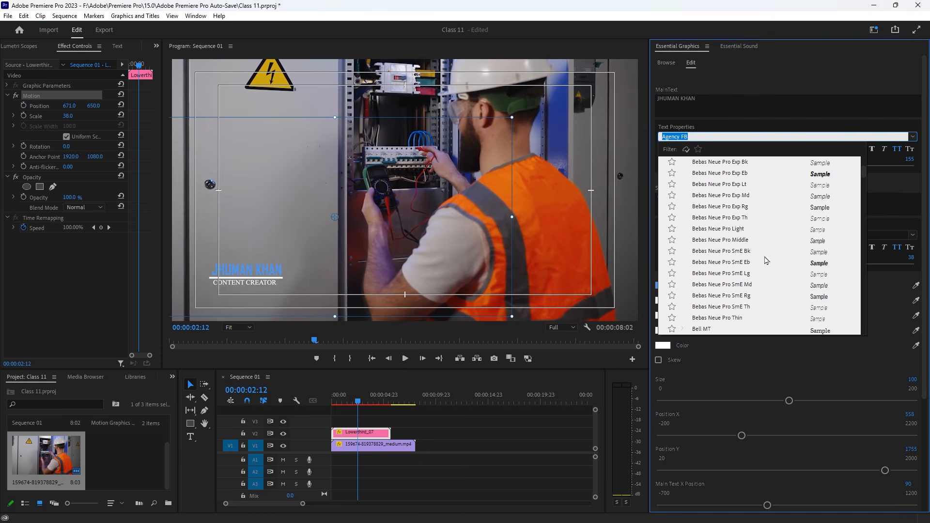
scroll(778, 270, up, 10)
click(791, 262)
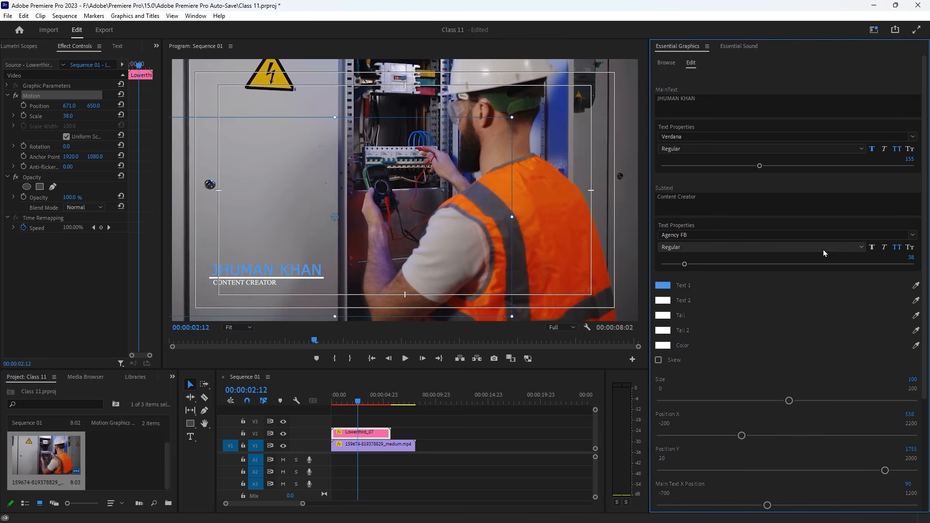
- Set the subtitle font to Book Antiqua
click(912, 236)
scroll(788, 366, down, 5)
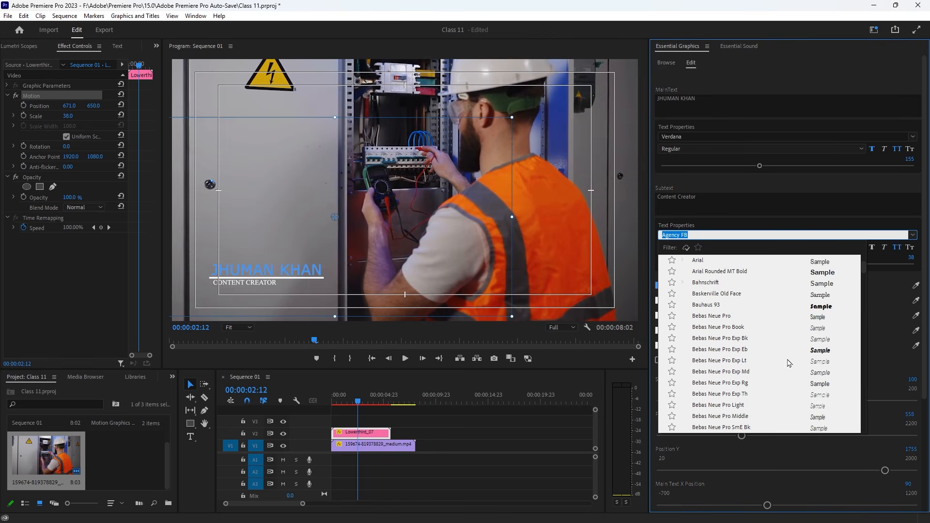
scroll(786, 373, down, 2)
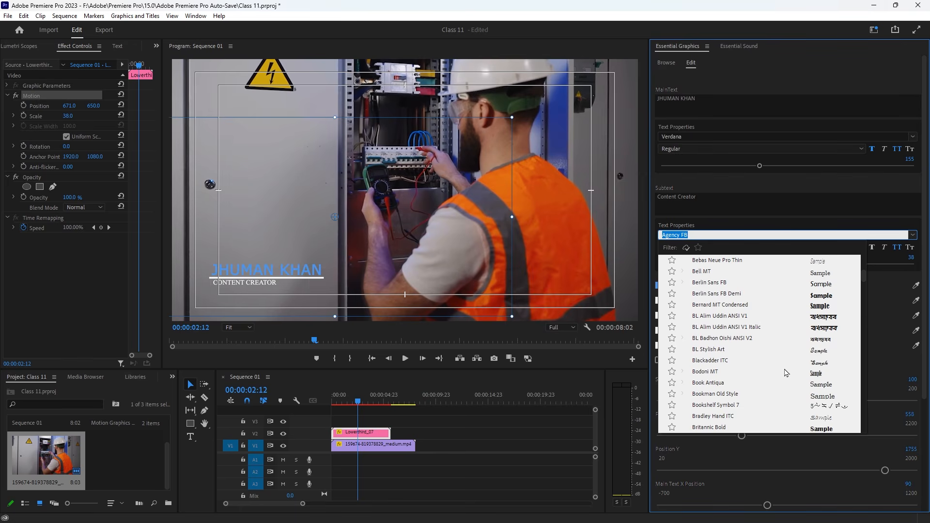
scroll(785, 371, down, 2)
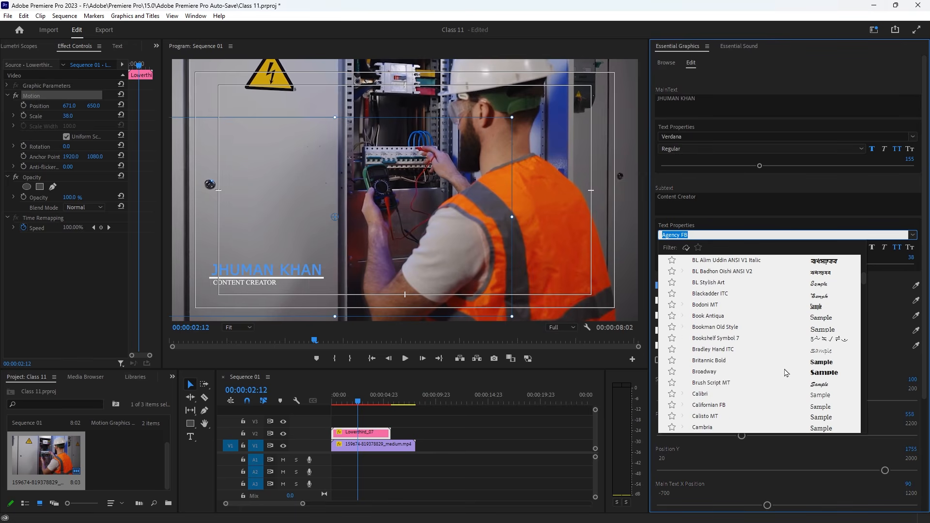
click(817, 320)
- Set the graphic to size 102 and Position X 594, and enlarge the subtext to 57
scroll(727, 339, down, 2)
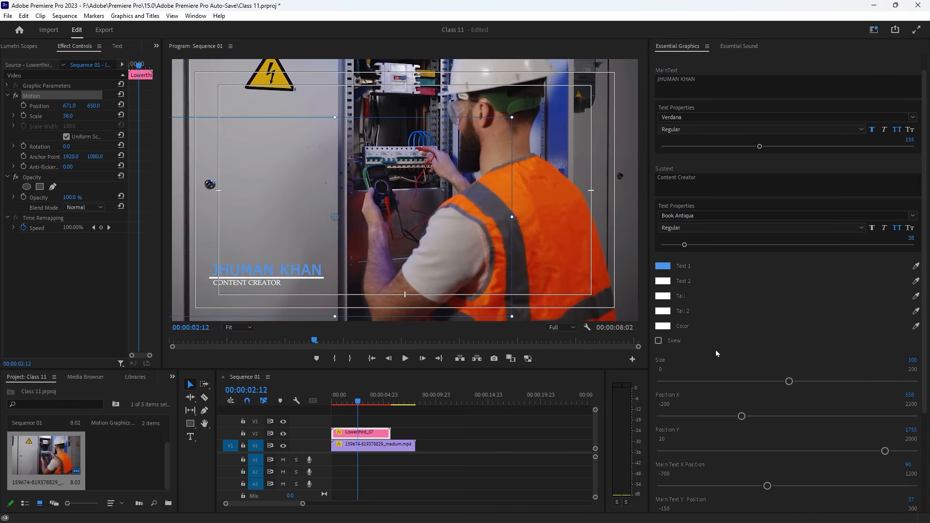
drag(788, 362, 790, 364)
drag(742, 398, 744, 398)
scroll(791, 420, down, 4)
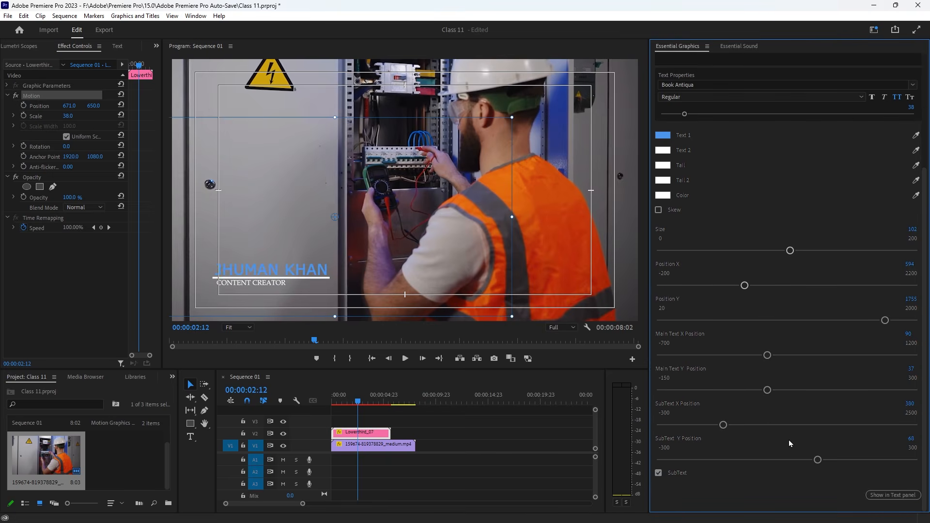
scroll(789, 437, up, 6)
drag(686, 266, 698, 268)
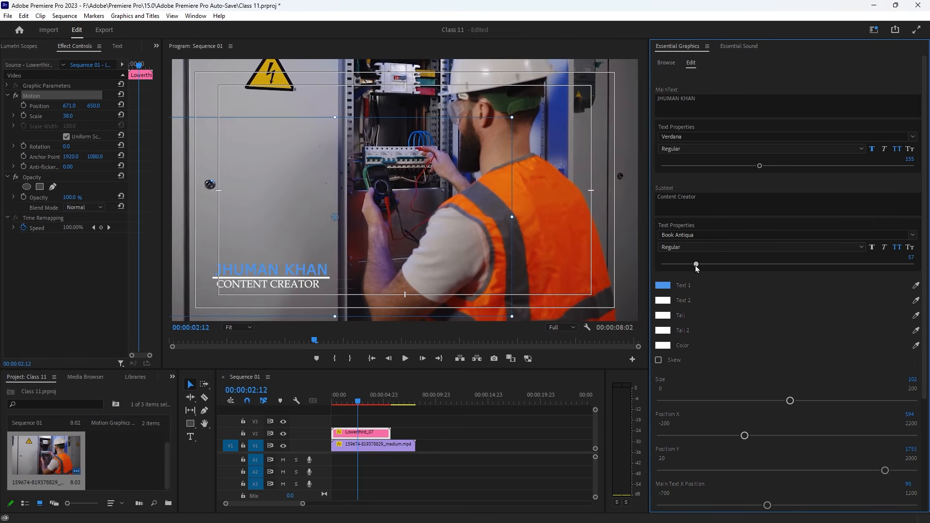
- Reselect Lowerthird_07, switch to the template Browse tab, and park the playhead at 00:00:10:10
click(512, 466)
click(345, 404)
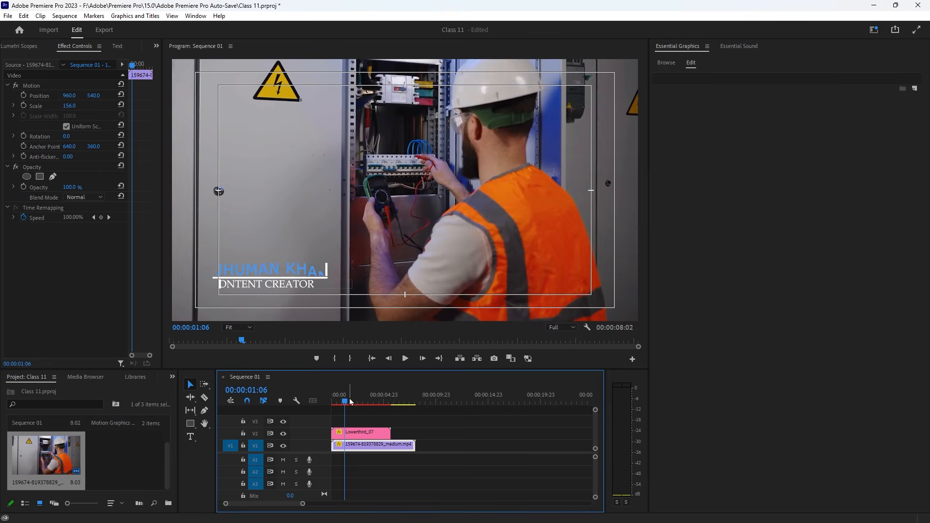
click(367, 436)
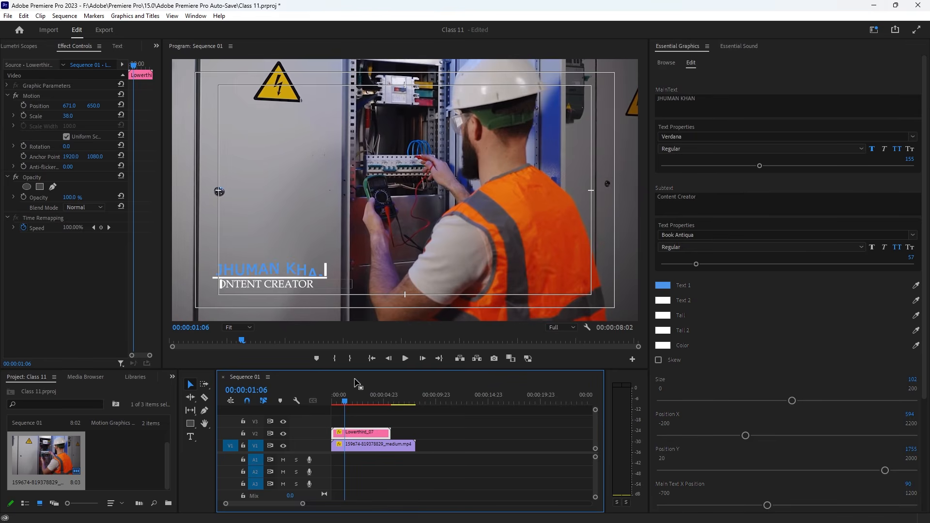
click(363, 401)
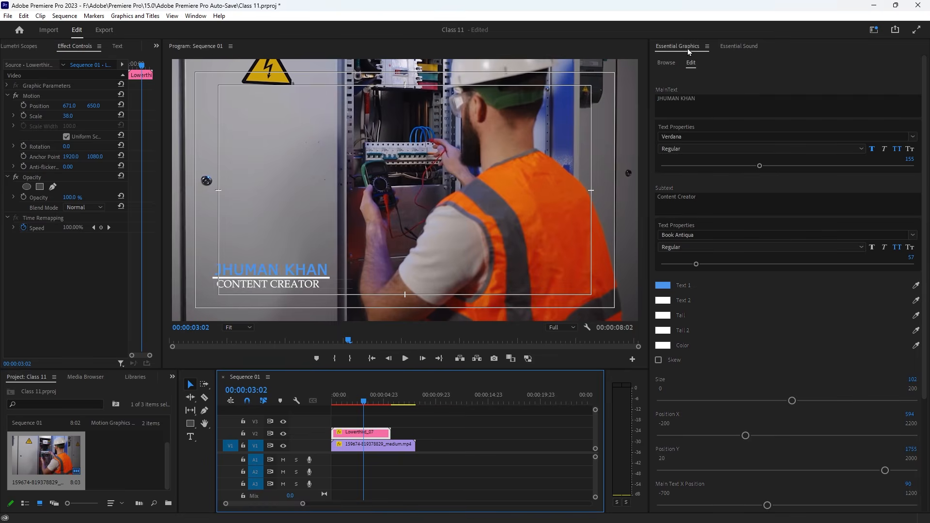
click(666, 63)
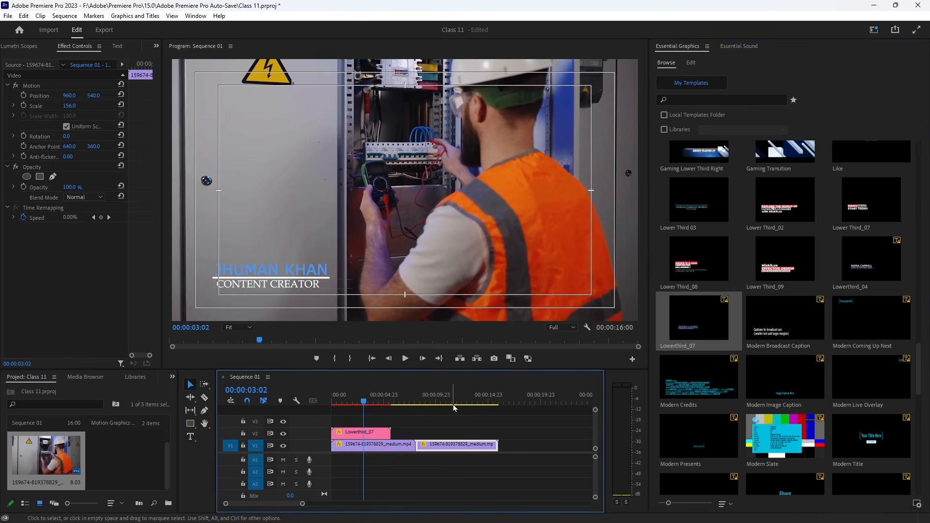
click(441, 401)
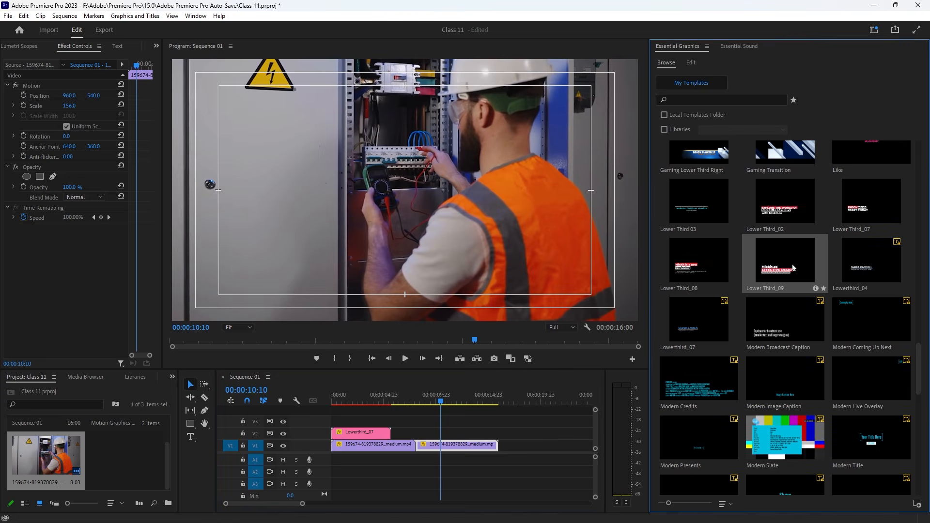
- Drop Lower Third_09 onto V2 over the second clip, with Position X 71 and Scale 127
drag(795, 268, 426, 432)
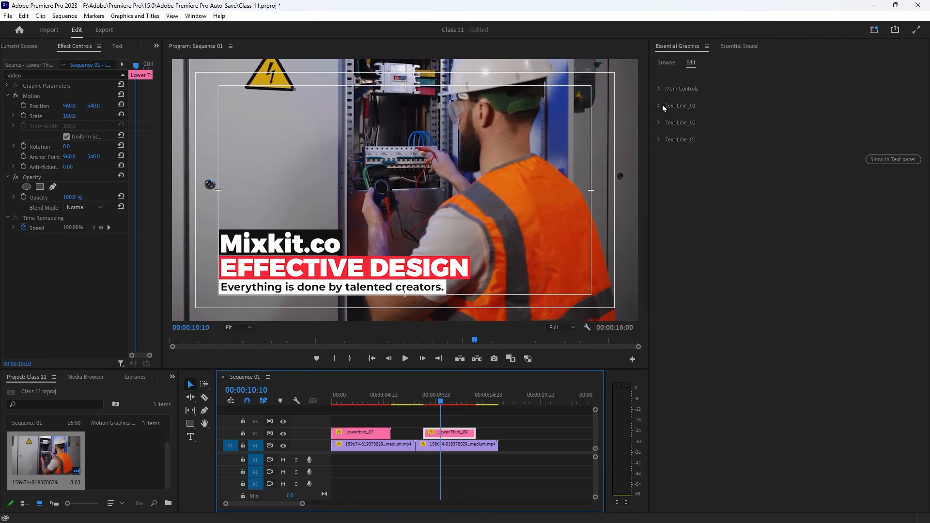
click(660, 90)
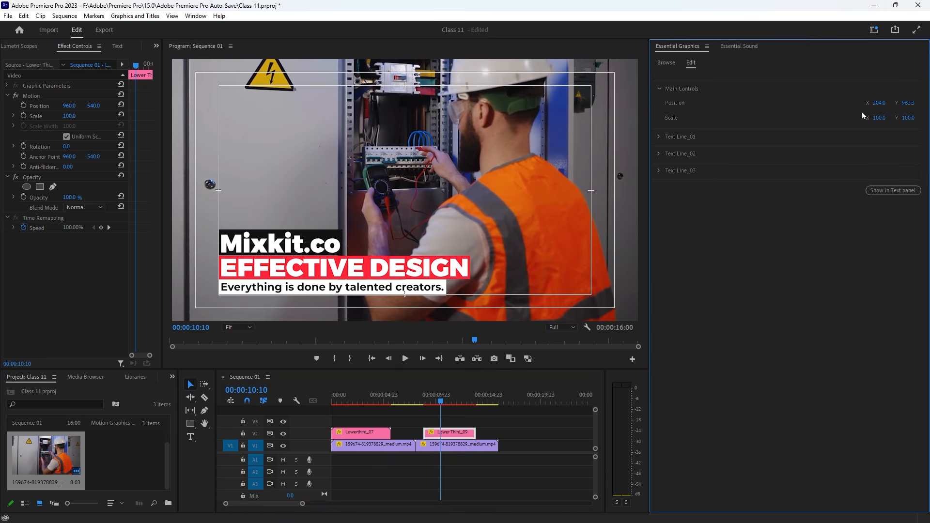
drag(880, 103, 815, 103)
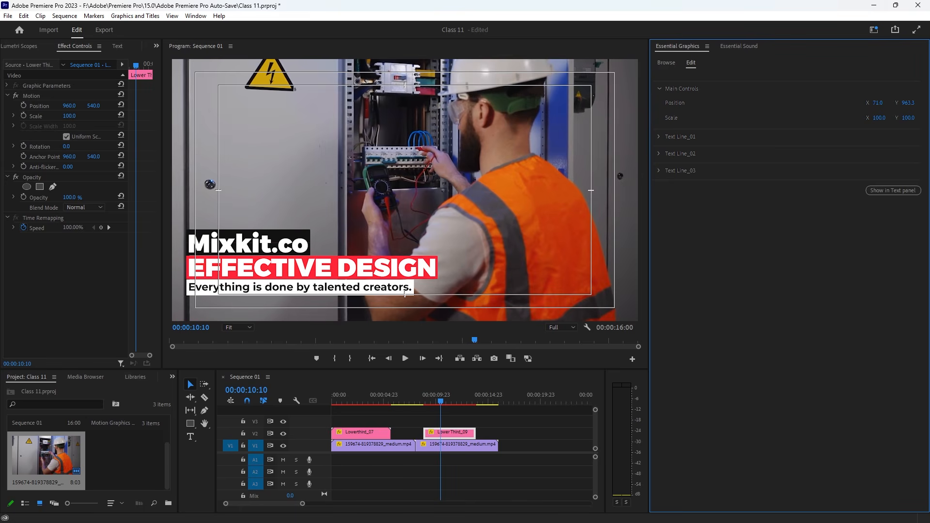
click(882, 117)
text(69)
key(Return)
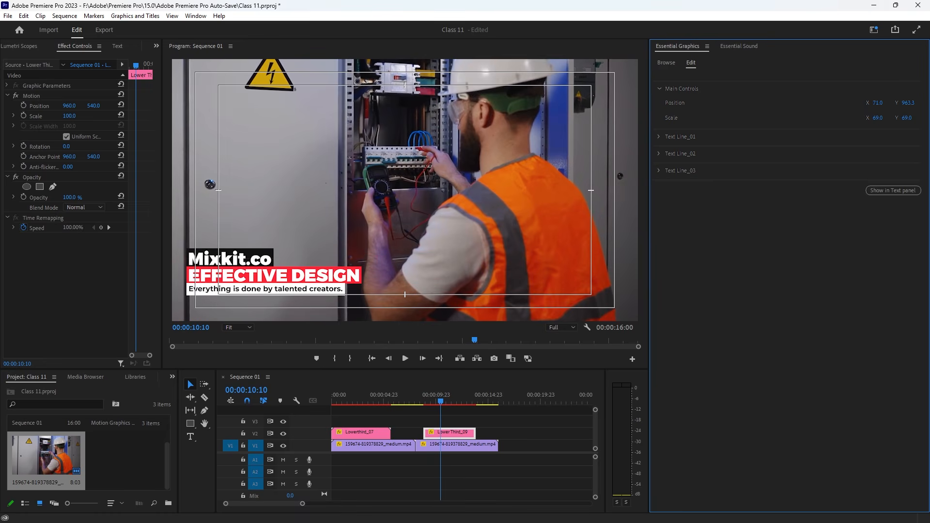
drag(883, 118, 919, 119)
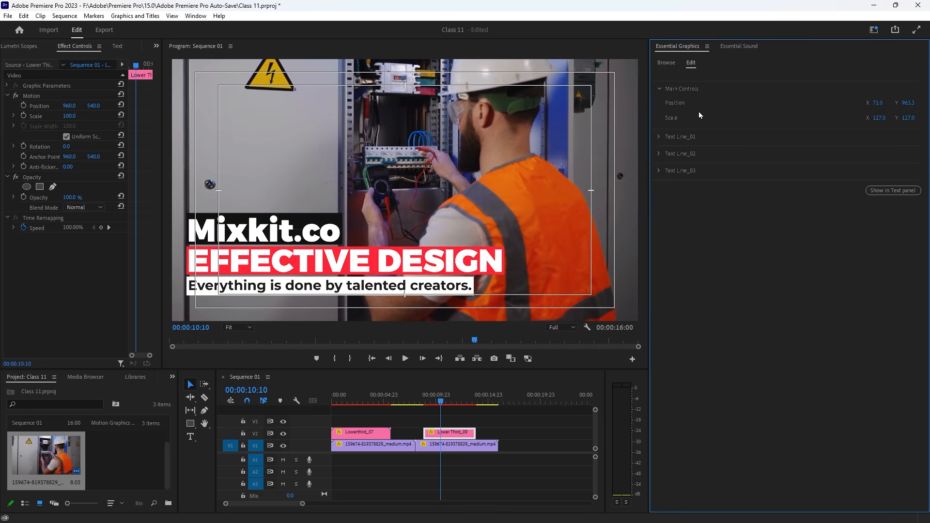
- Replace 'Mixkit.co' and 'Effective design' on the first two lines with two names
click(659, 137)
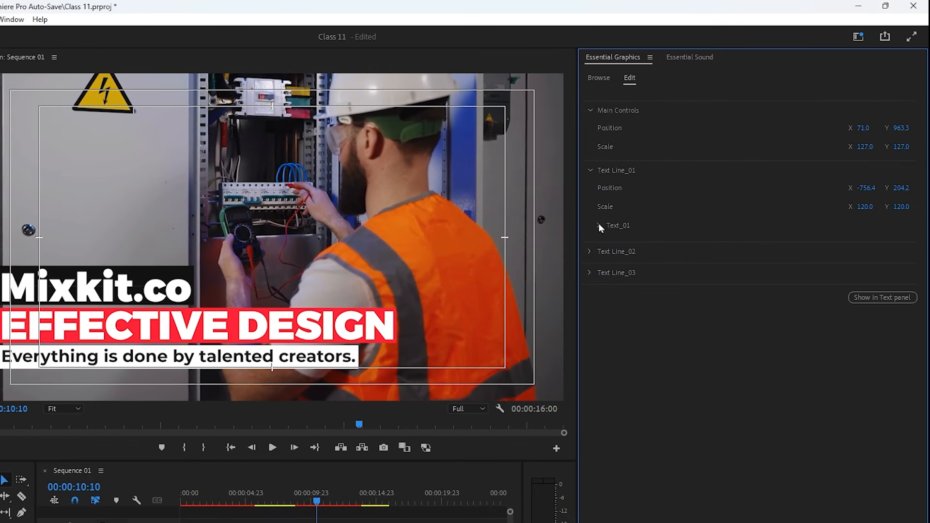
click(600, 227)
click(639, 262)
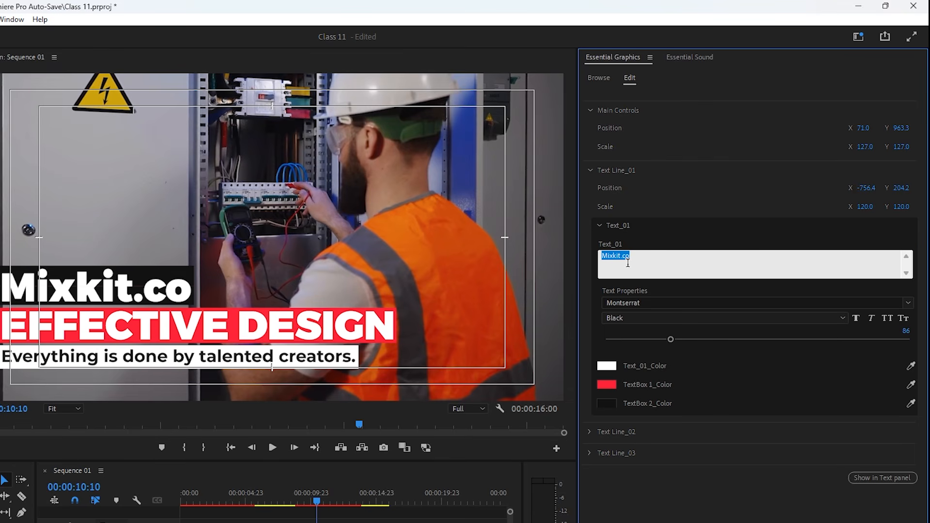
key(BackSpace)
text(Estiak)
click(591, 433)
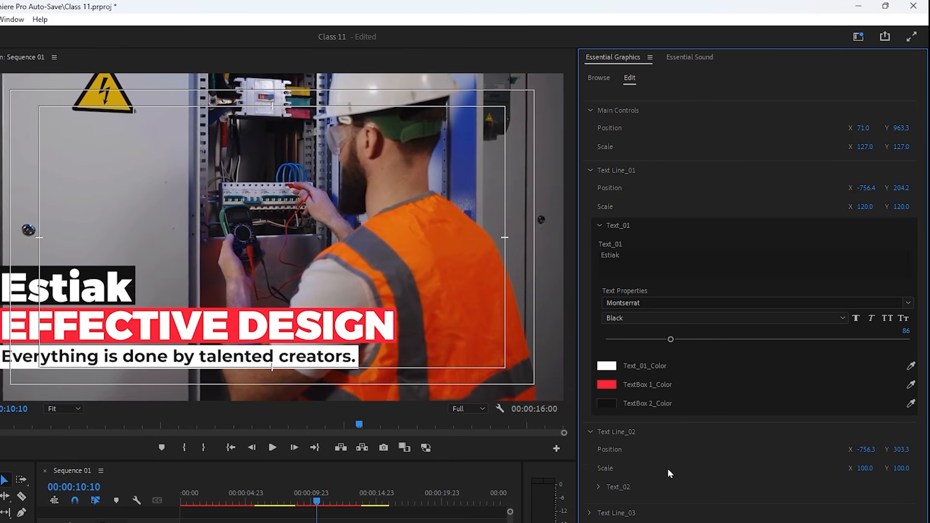
click(599, 487)
click(638, 518)
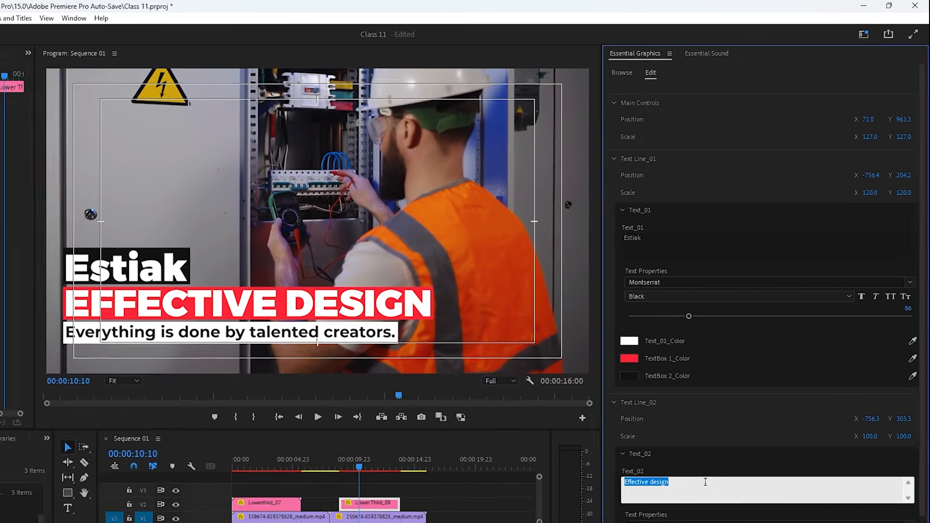
key(BackSpace)
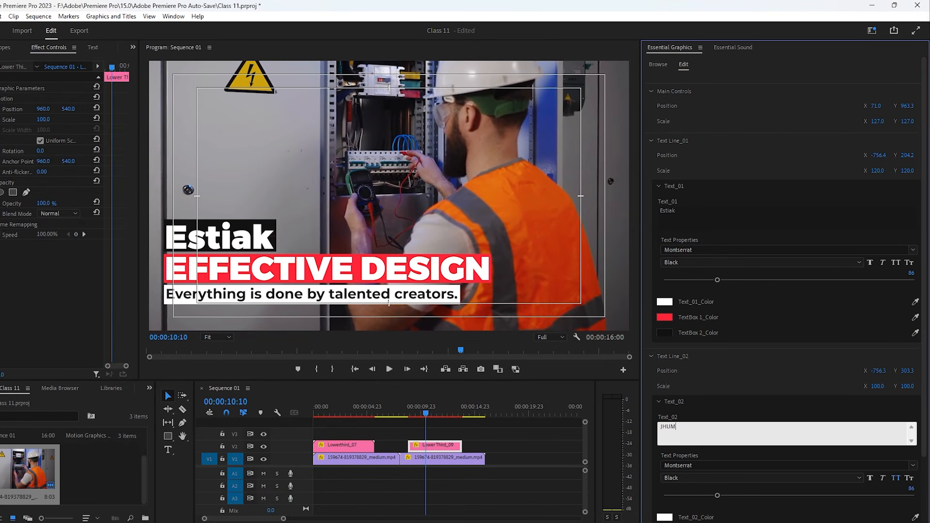
- Change the third line to 'Content Creator' and start recolouring the second line's box
scroll(707, 464, down, 3)
click(655, 490)
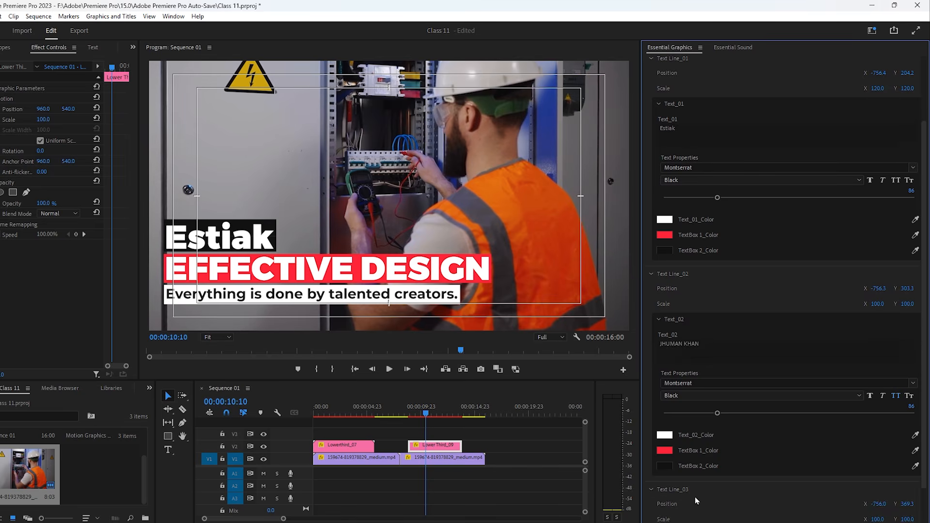
scroll(740, 470, down, 2)
click(659, 494)
scroll(702, 485, down, 2)
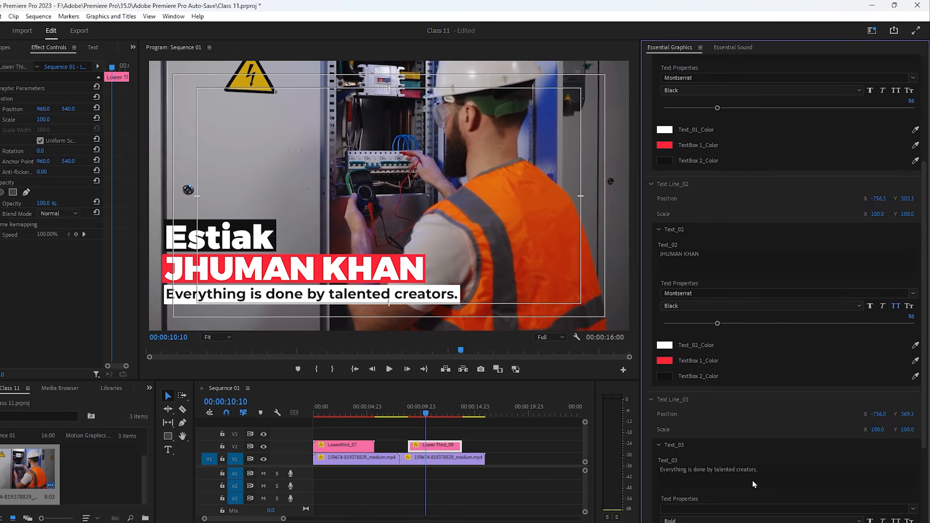
click(749, 471)
text(Conte)
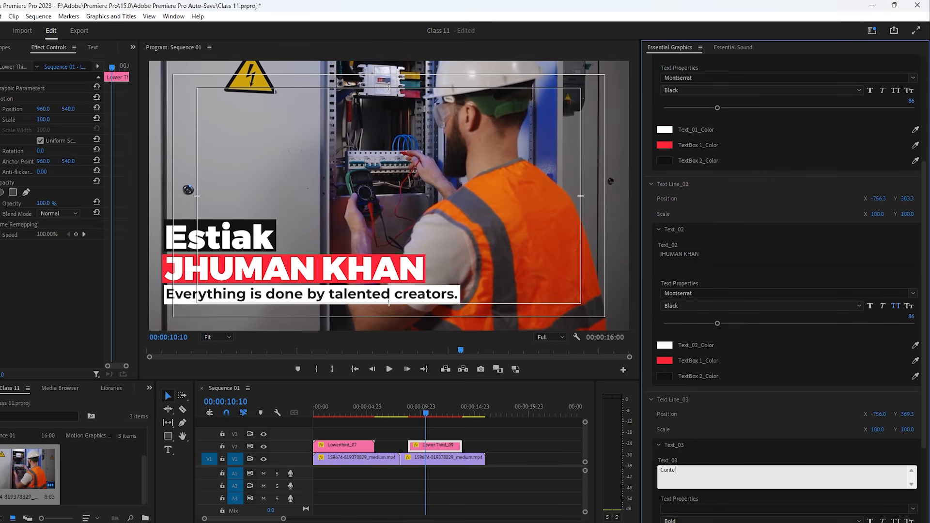
text(nt Creator)
click(755, 420)
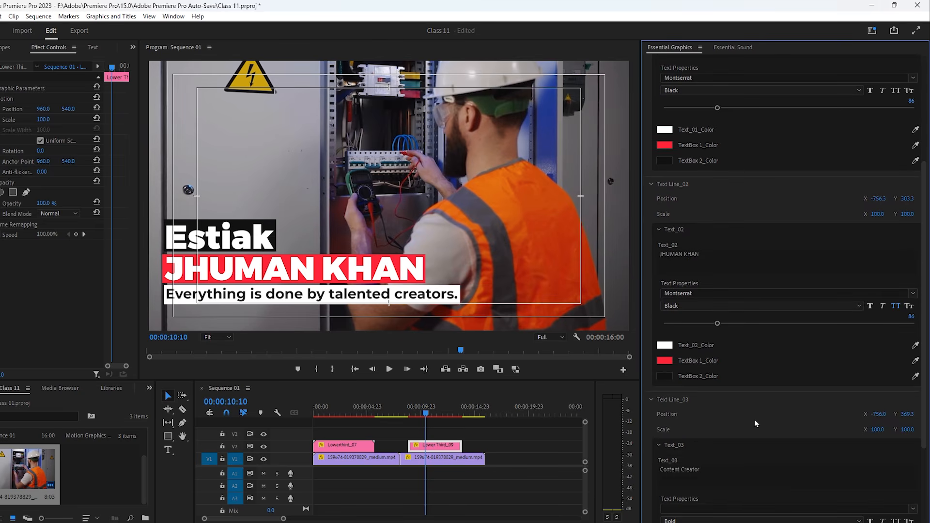
click(666, 361)
- Recolour the second line's red box to a vivid blue
click(469, 275)
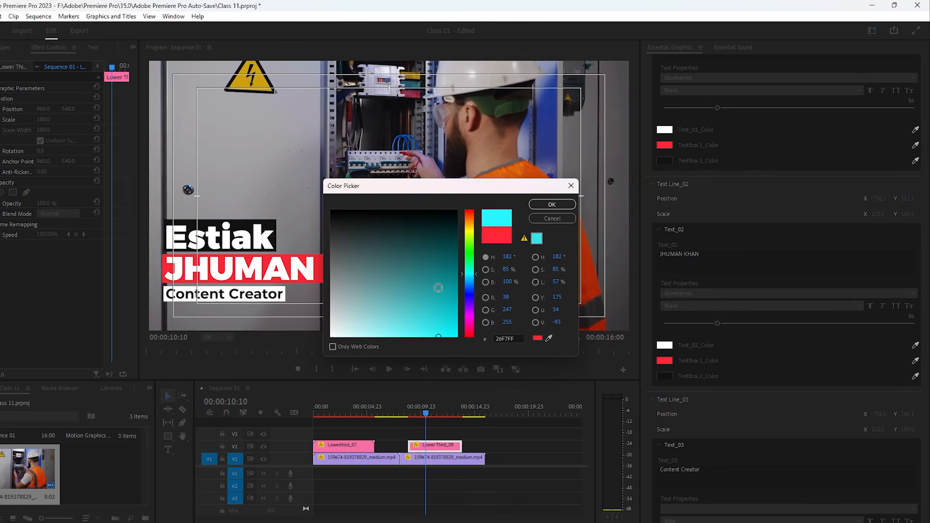
drag(441, 290, 473, 365)
click(552, 204)
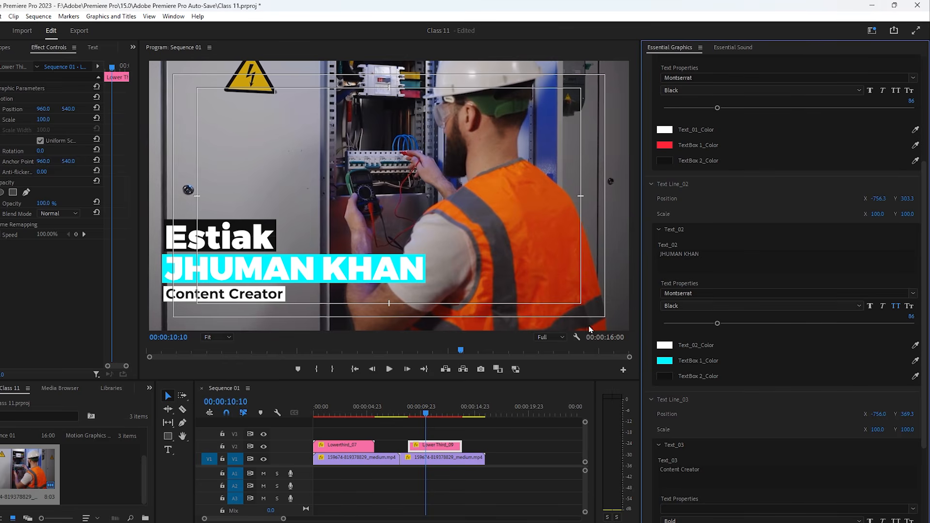
click(665, 361)
click(469, 290)
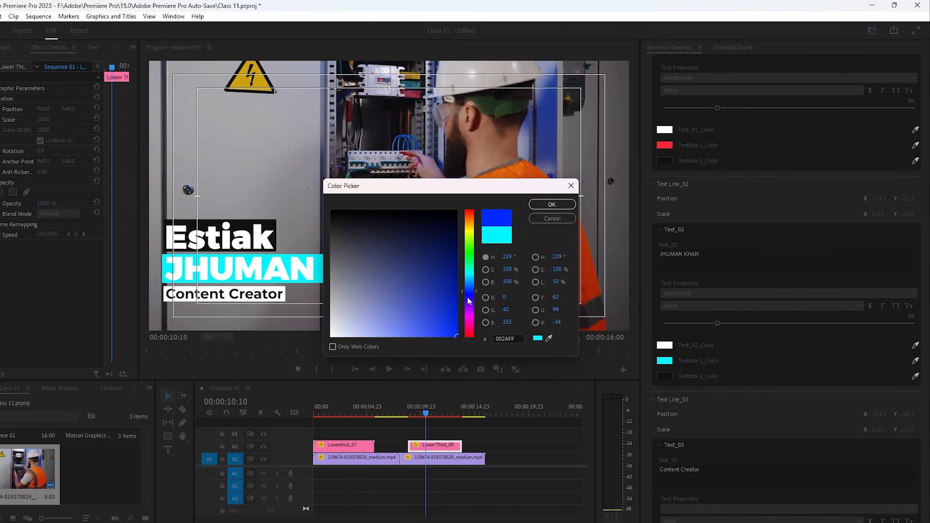
click(449, 287)
drag(449, 287, 456, 211)
click(552, 204)
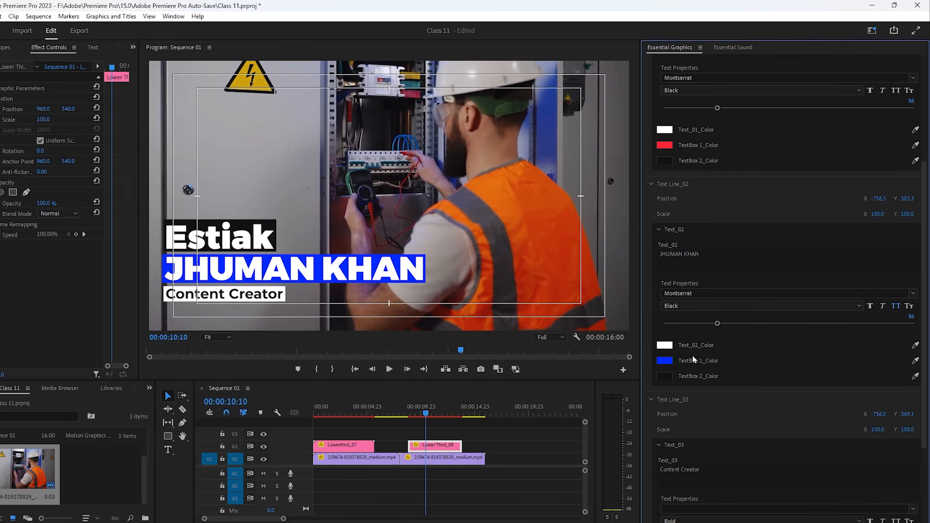
- Make the first line's dark box pure red
scroll(688, 198, up, 2)
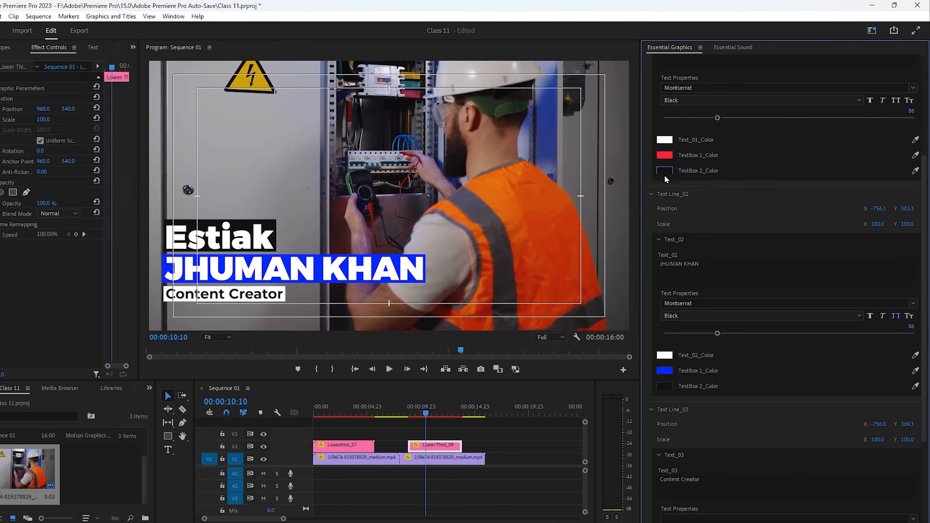
click(665, 210)
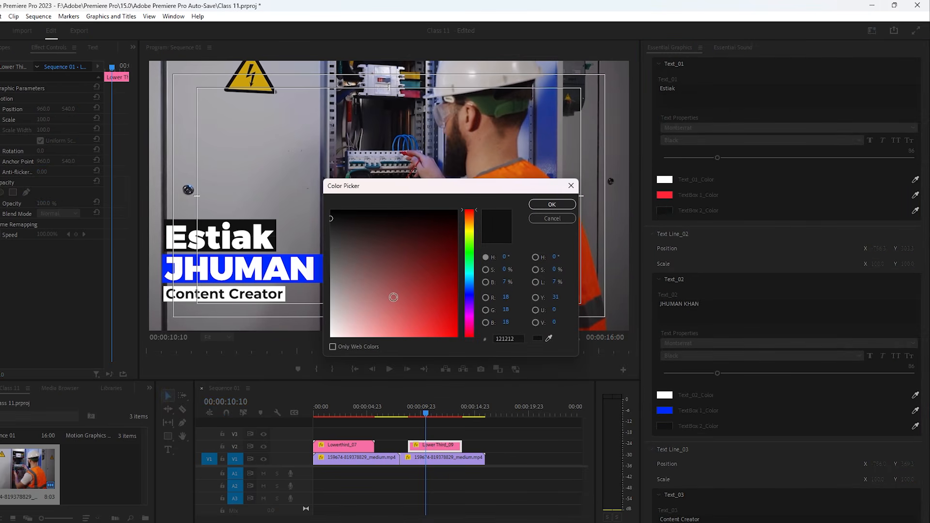
drag(394, 293, 489, 359)
click(552, 205)
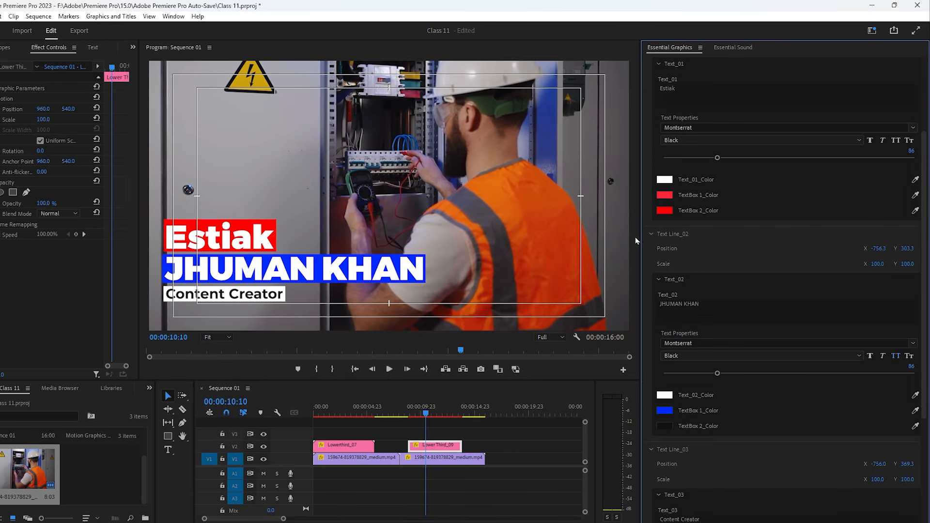
- Set the name line's text colour to bright orange FF9C00
scroll(717, 461, down, 1)
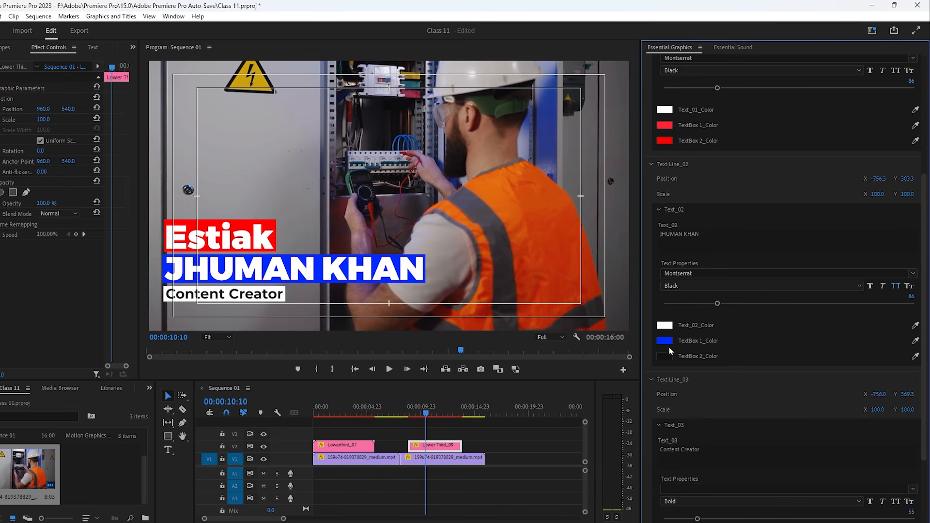
click(665, 326)
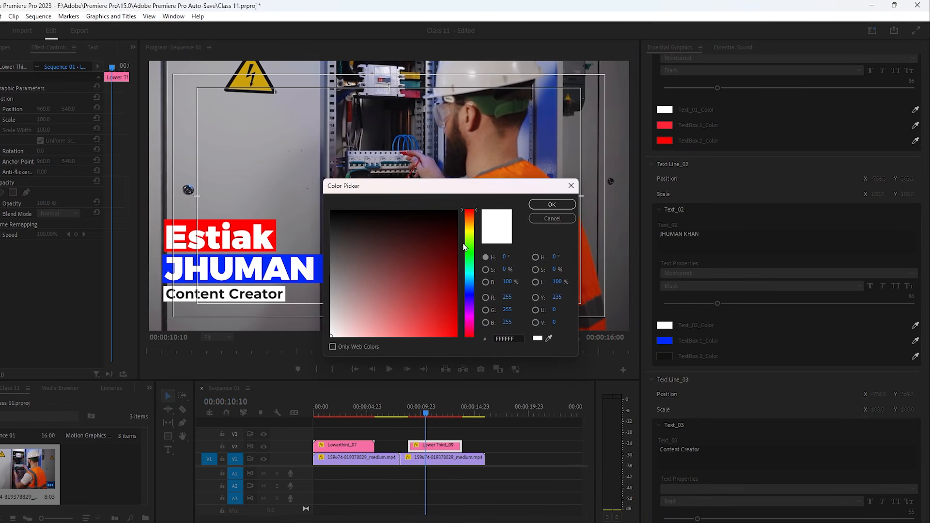
drag(468, 247, 476, 226)
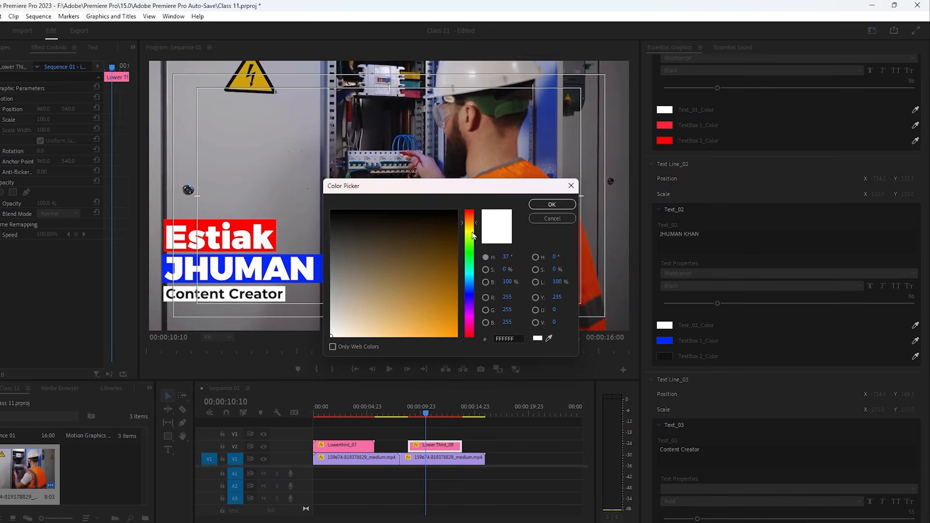
click(457, 335)
click(546, 206)
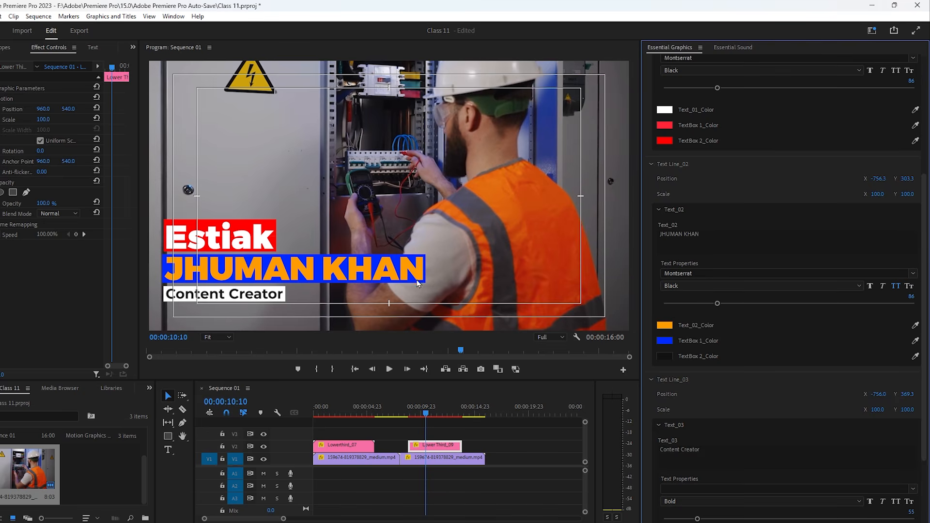
scroll(720, 363, down, 4)
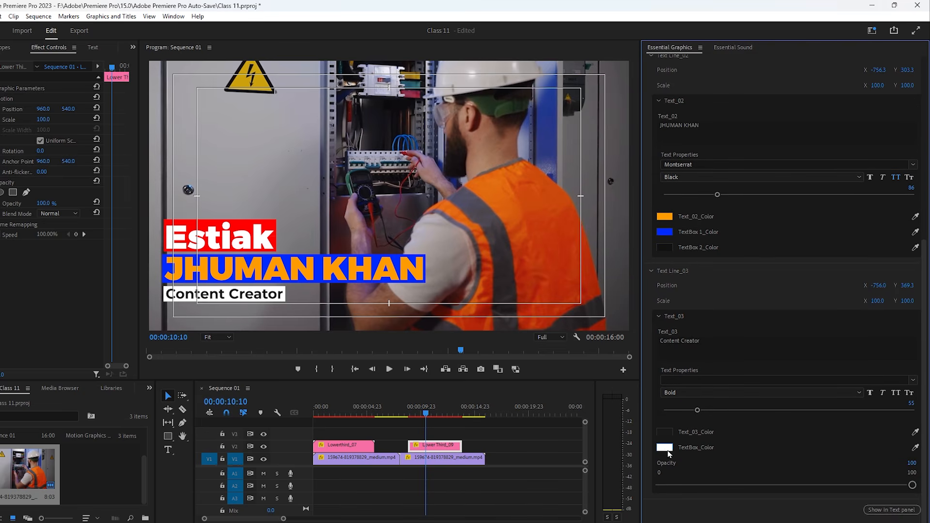
- Give the Content Creator box an orange colour, EA6900
click(669, 450)
click(445, 261)
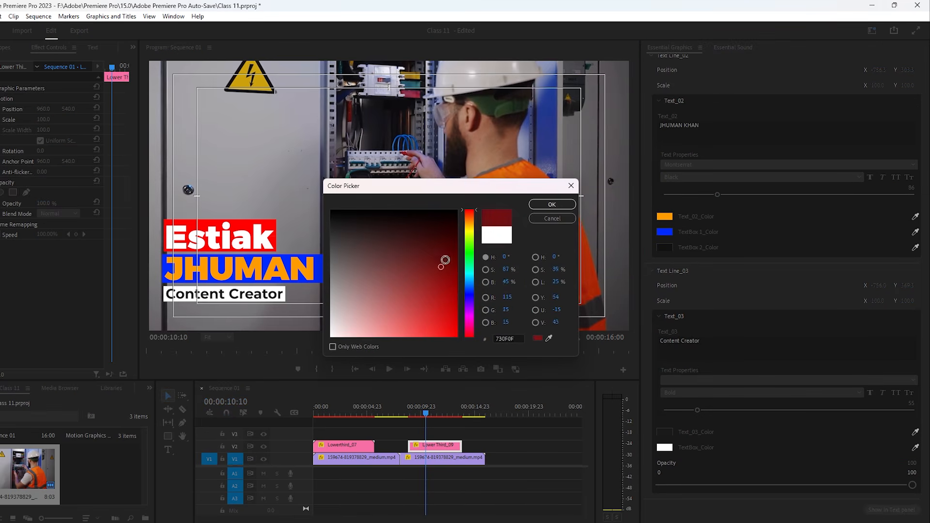
drag(445, 260, 490, 326)
drag(472, 229, 471, 220)
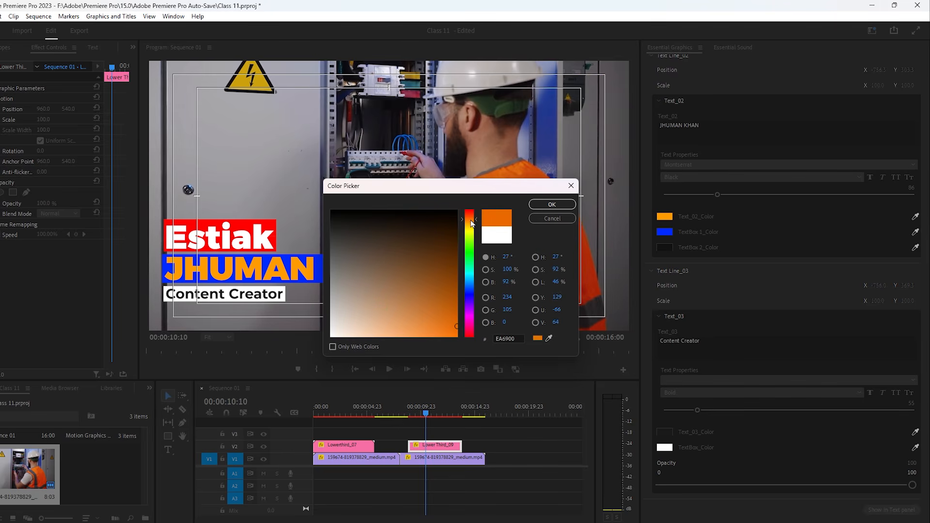
click(552, 205)
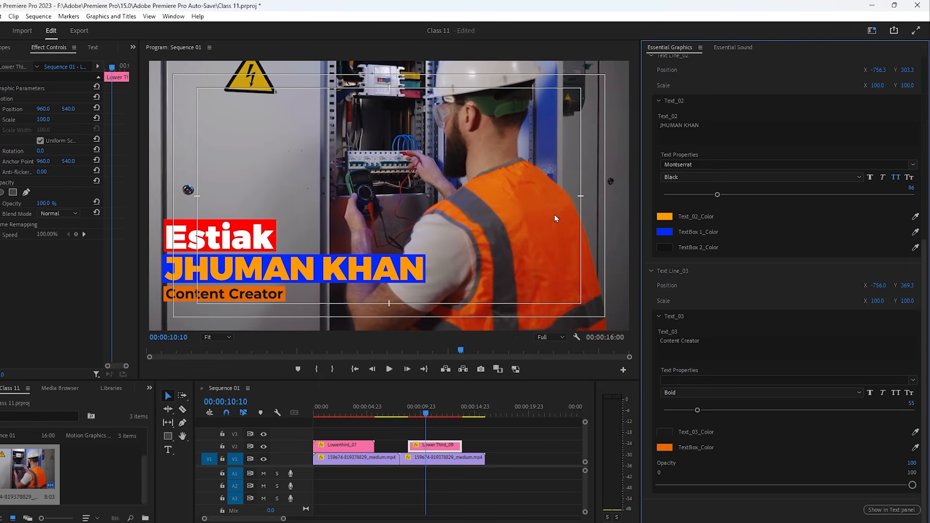
click(256, 298)
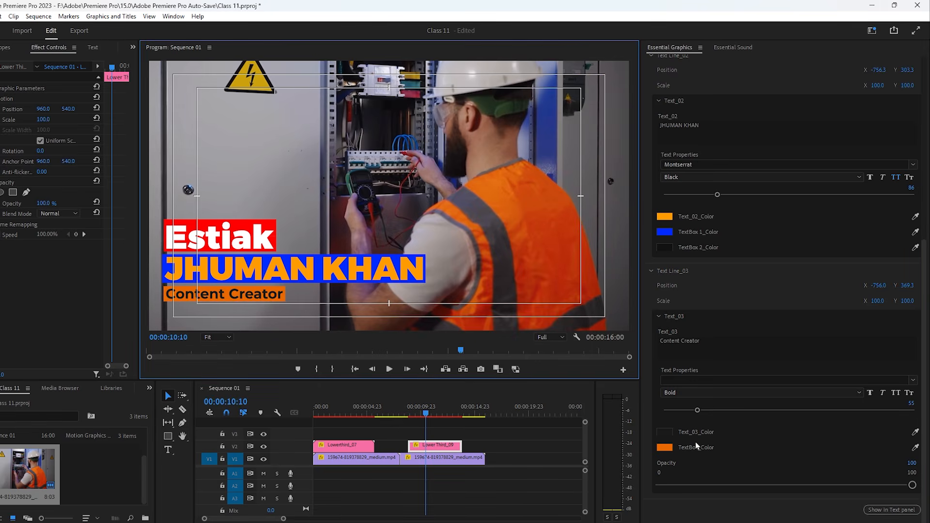
- Set both the Content Creator text and the name text to white
click(665, 432)
drag(391, 277, 234, 417)
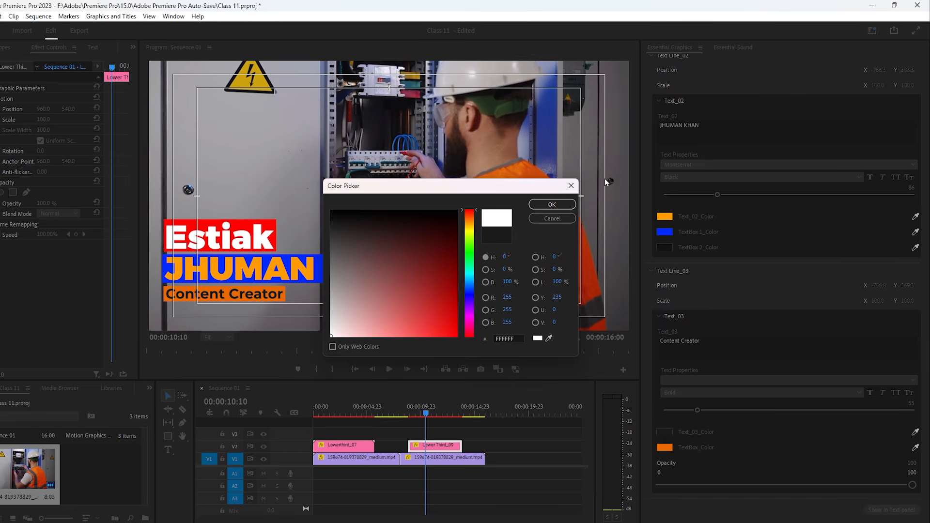
click(552, 204)
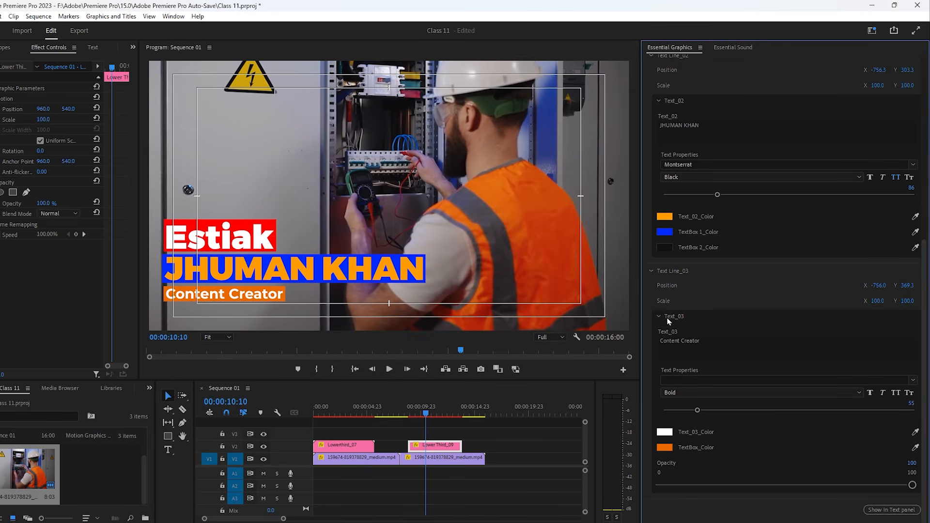
click(671, 220)
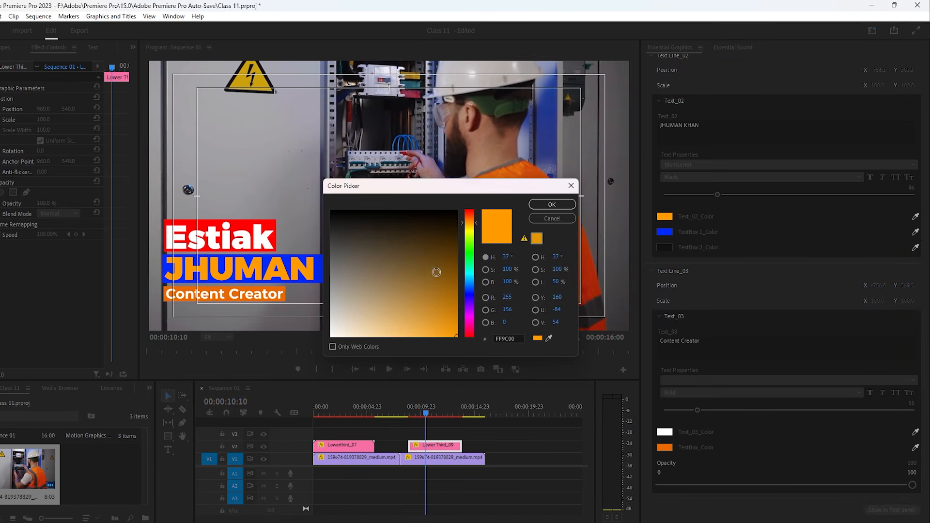
drag(404, 277, 186, 418)
click(552, 205)
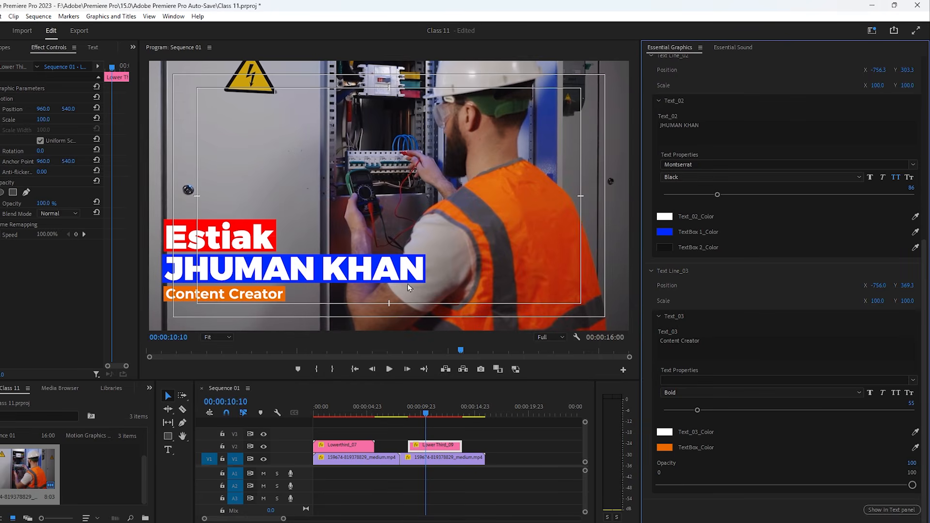
- Set the name text to size 80, try Light and Medium weights, then keep Black
drag(718, 195, 713, 194)
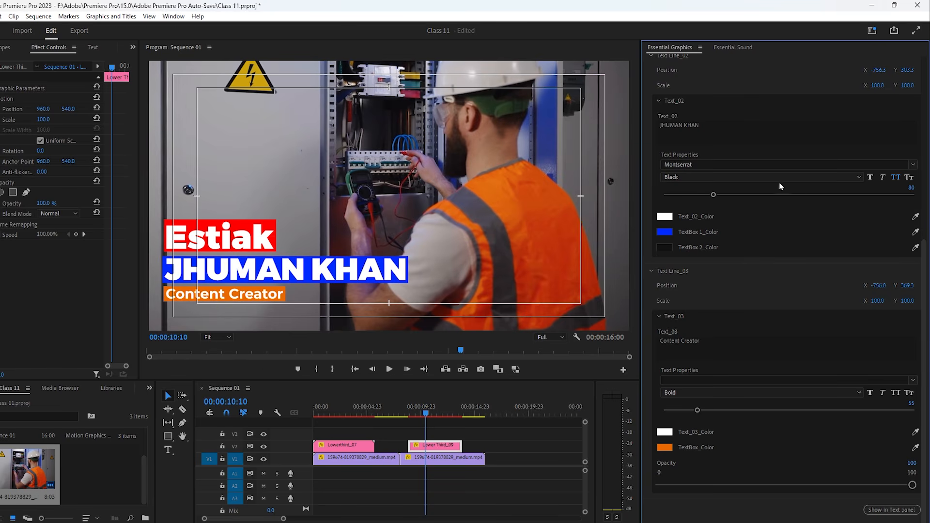
click(726, 178)
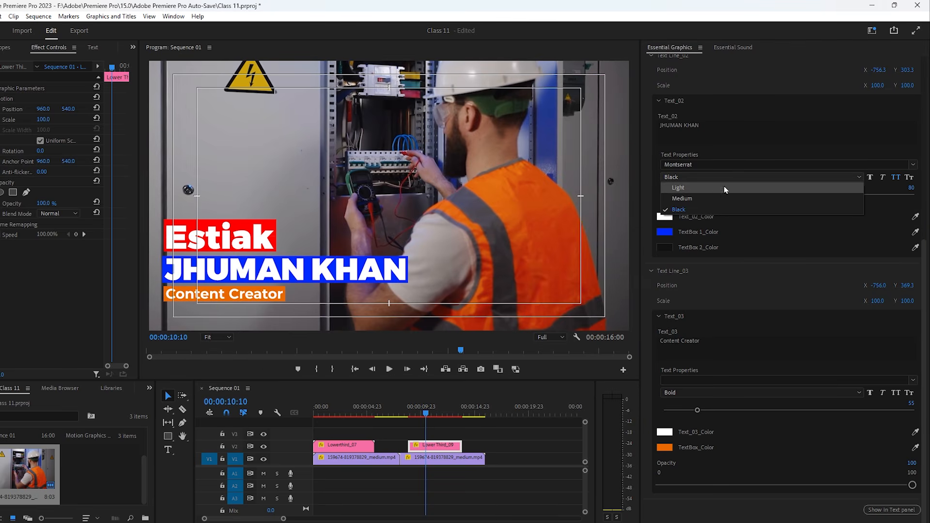
click(698, 193)
click(698, 178)
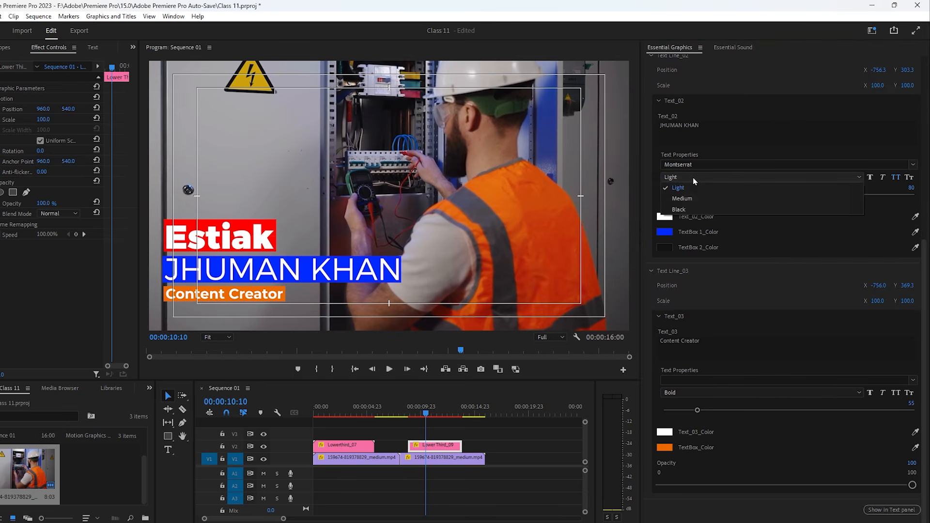
click(722, 198)
click(690, 175)
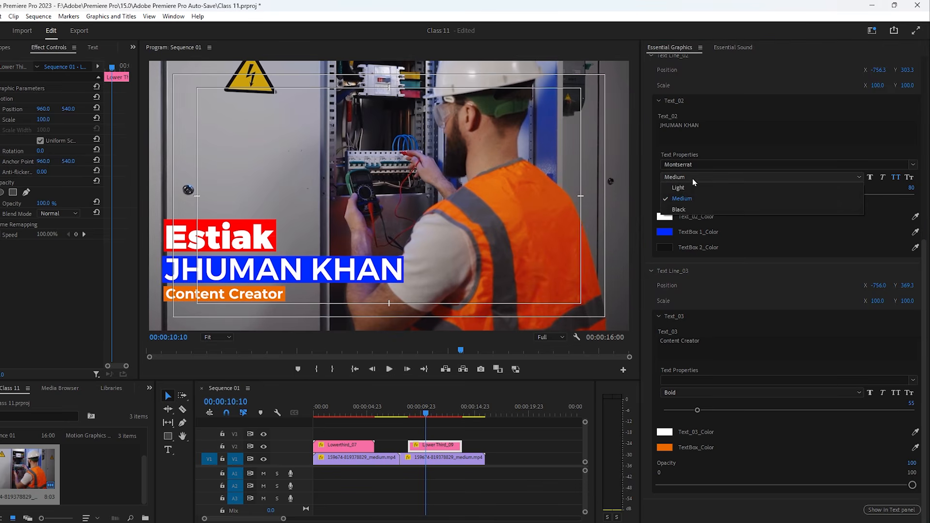
click(681, 208)
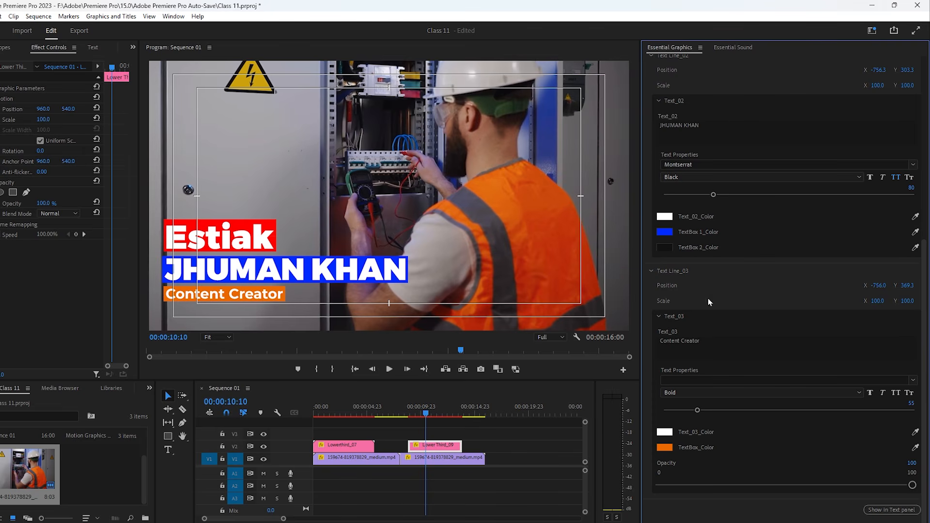
scroll(688, 106, up, 5)
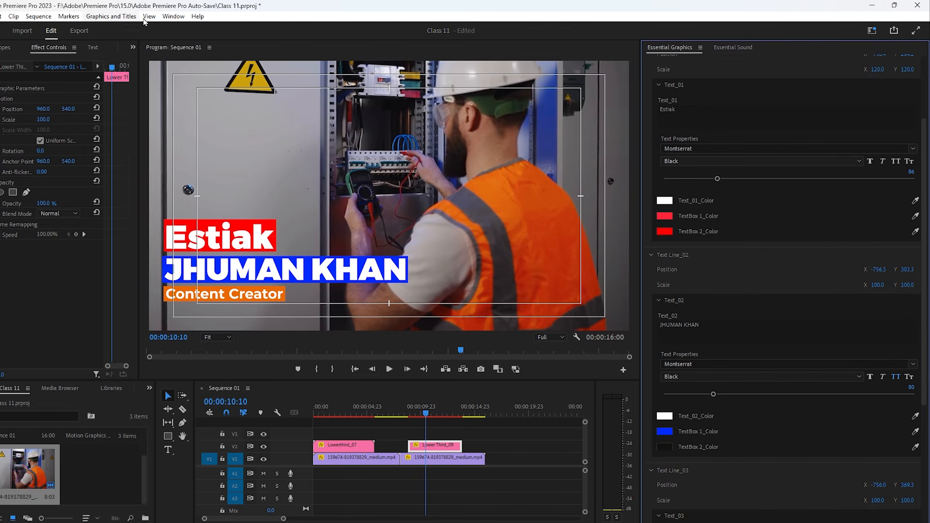
click(173, 16)
mouse_move(223, 28)
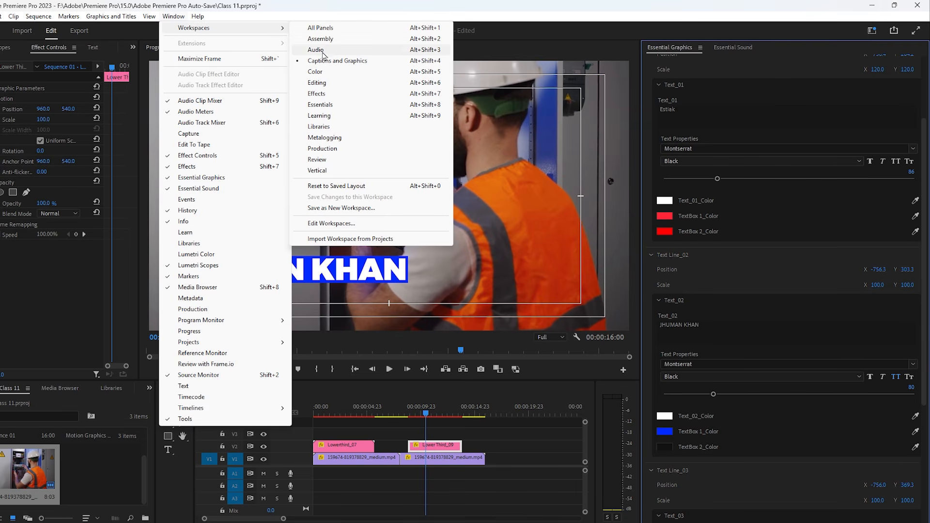
click(333, 76)
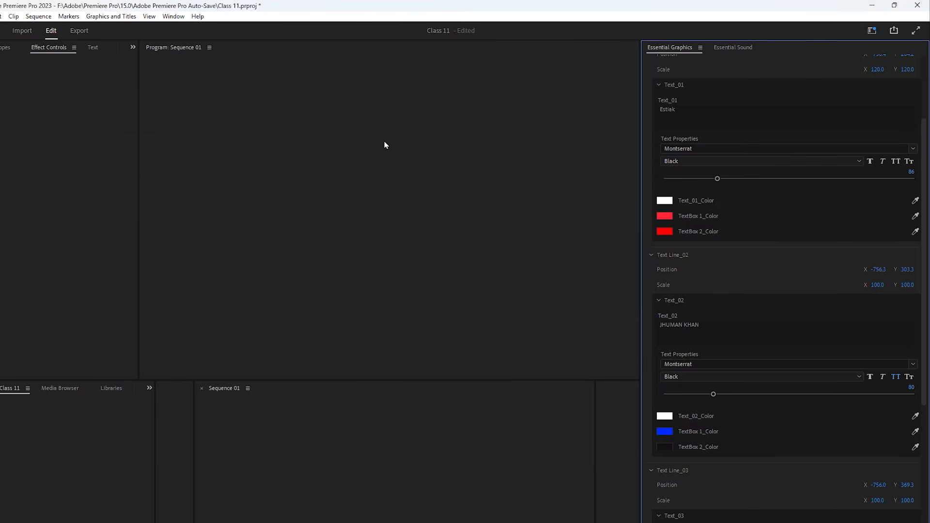
click(891, 47)
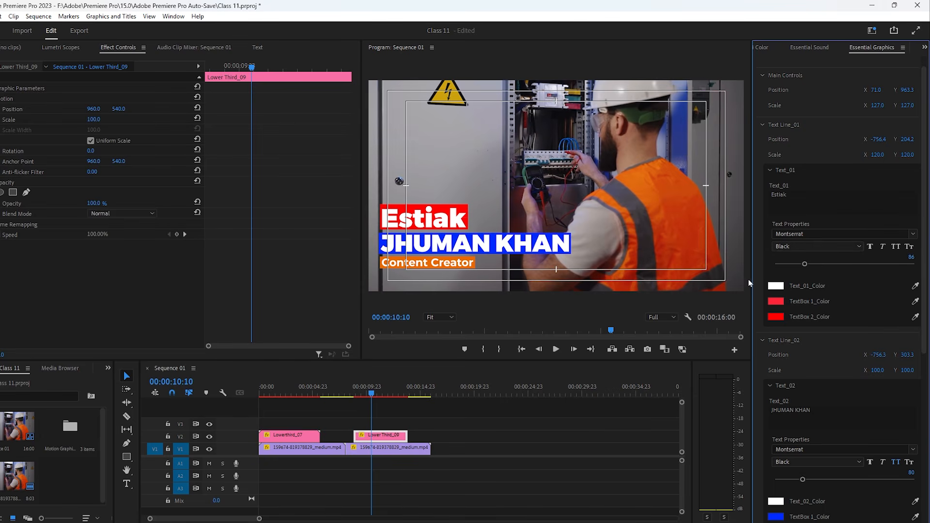
click(174, 17)
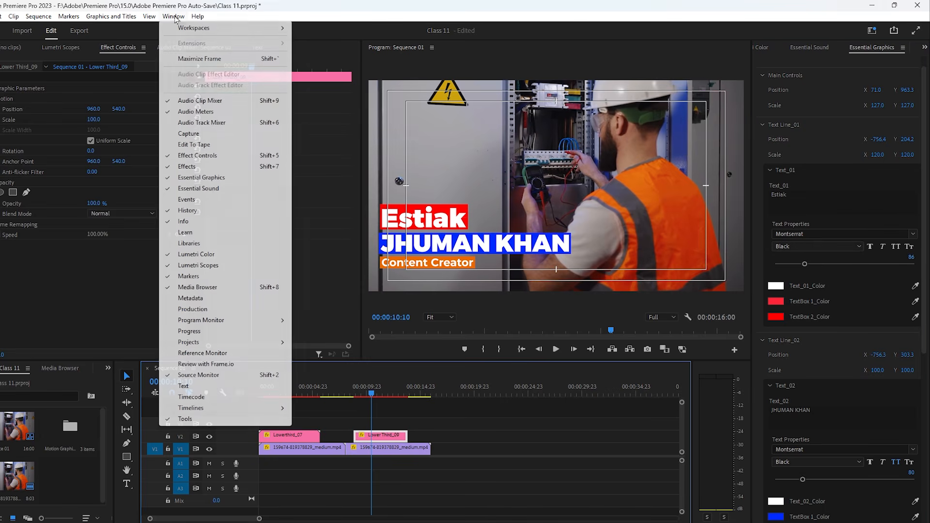
mouse_move(228, 28)
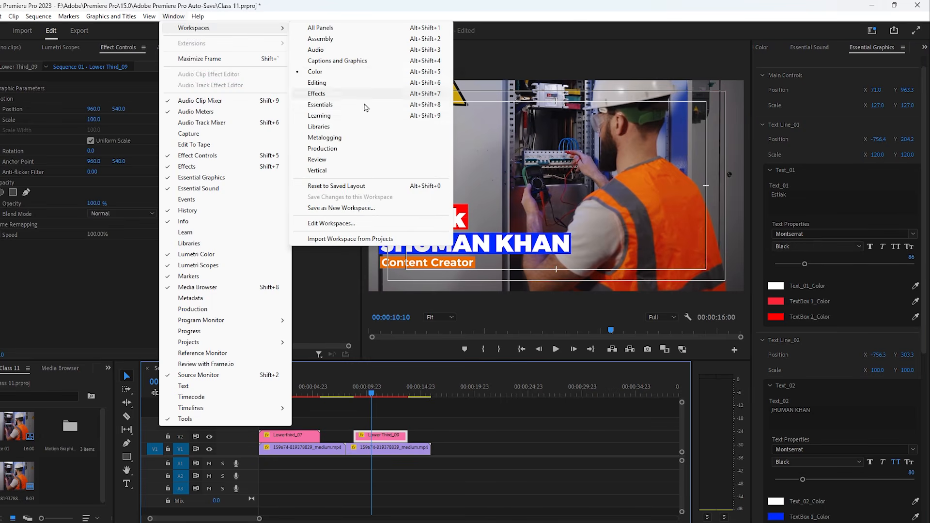
click(366, 62)
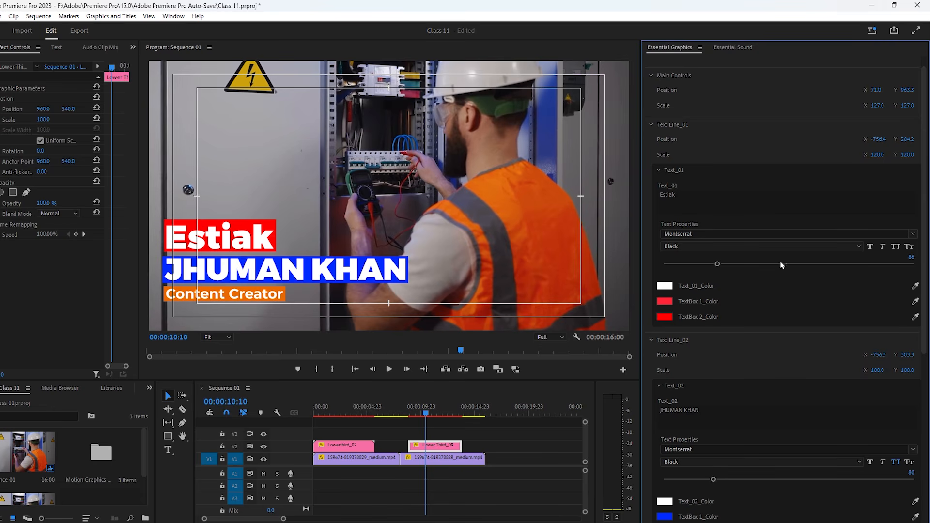
- Switch Essential Graphics to My Templates in Browse and park the playhead at 00:00:01:16
click(398, 412)
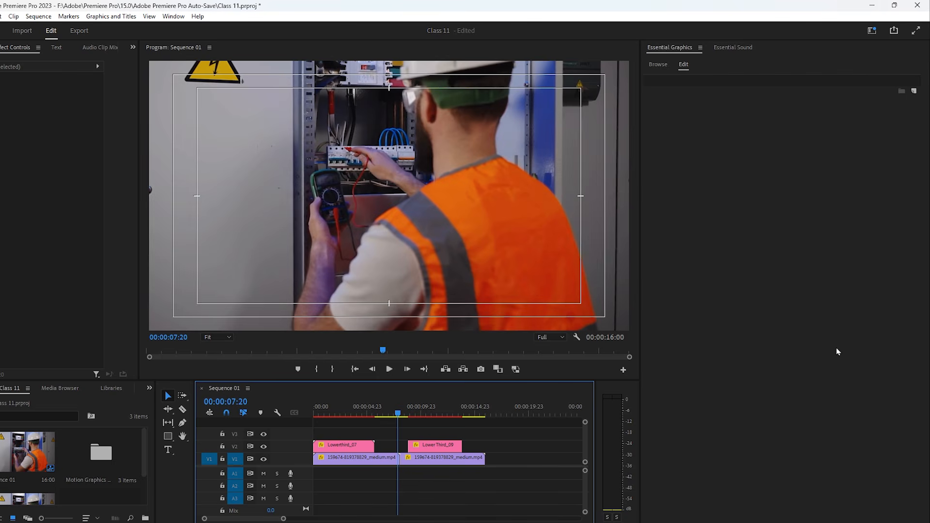
click(658, 66)
scroll(843, 206, down, 10)
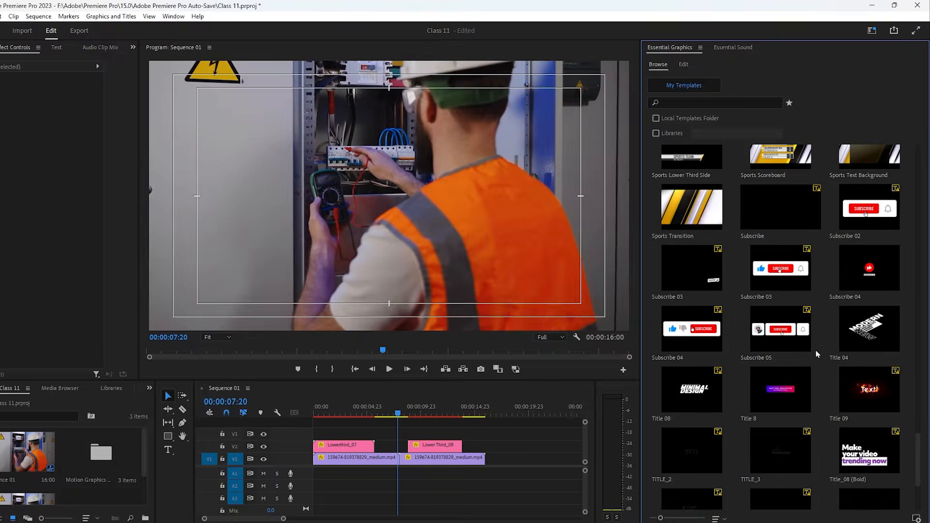
click(332, 411)
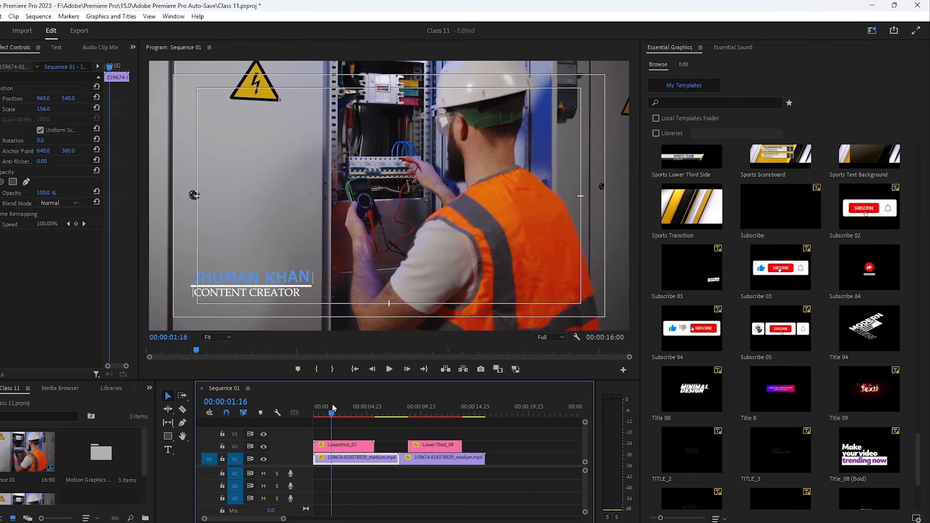